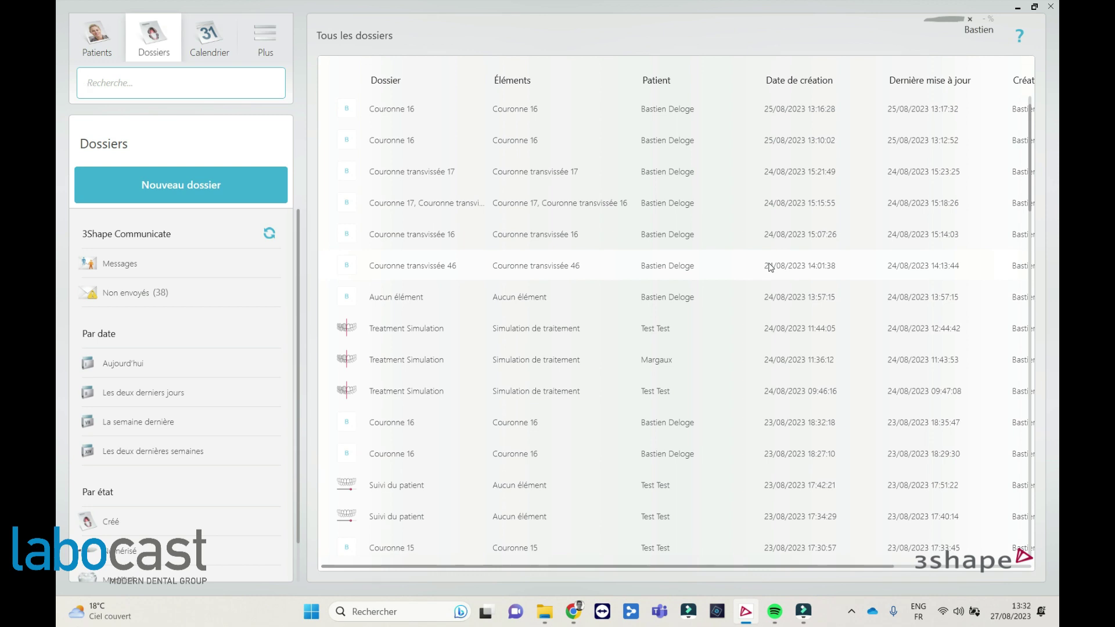
Create a new case for the first listed patient, to be scanned and sent to Labocast.
click(221, 184)
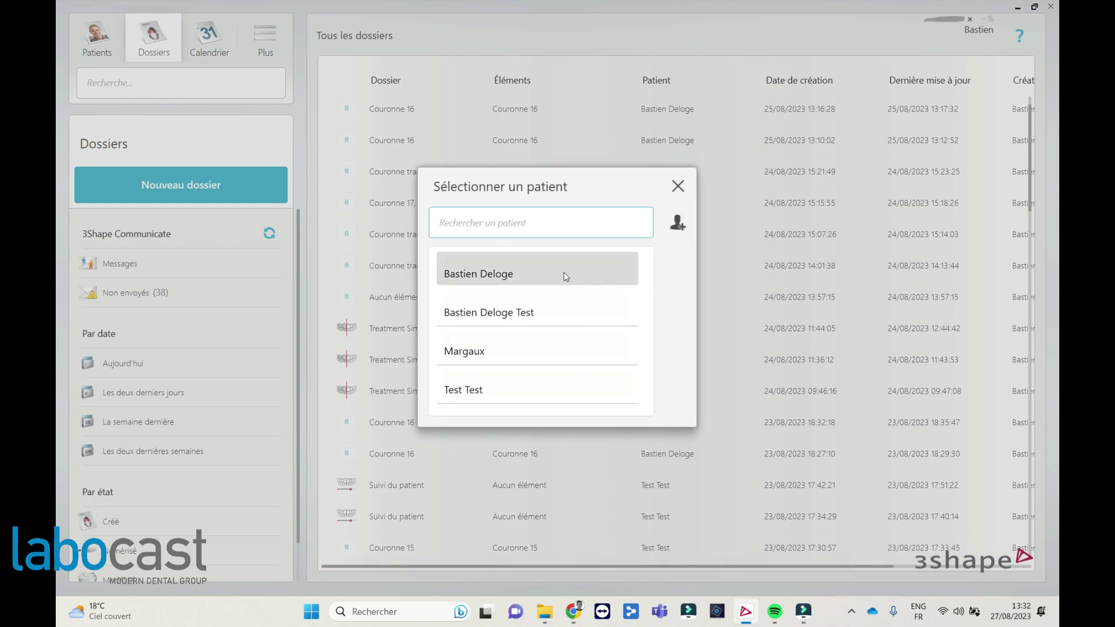
click(518, 287)
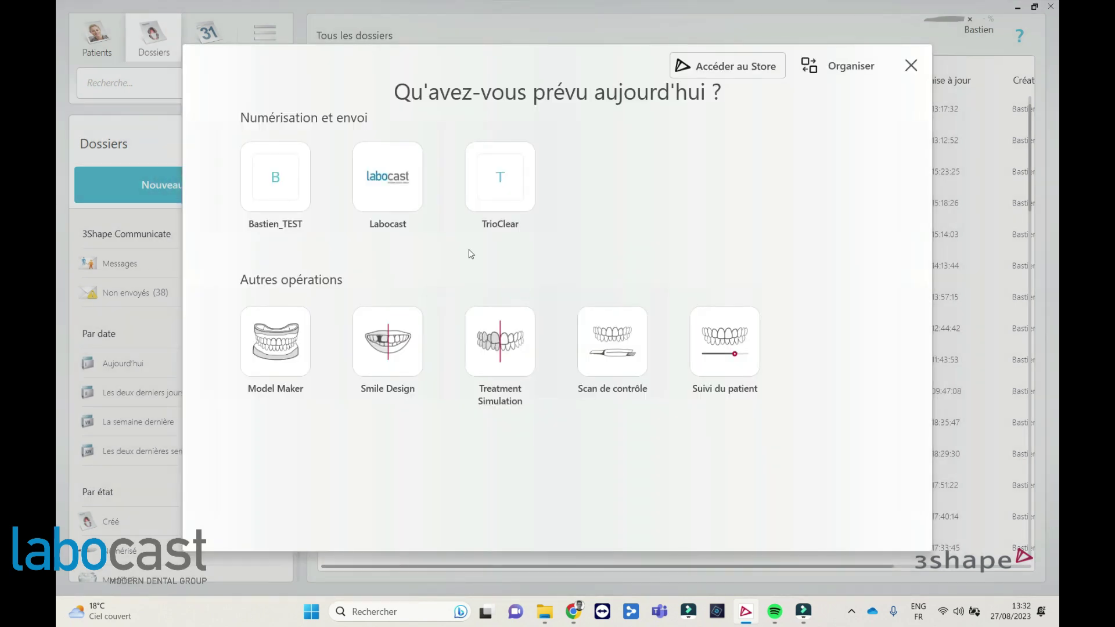
click(394, 200)
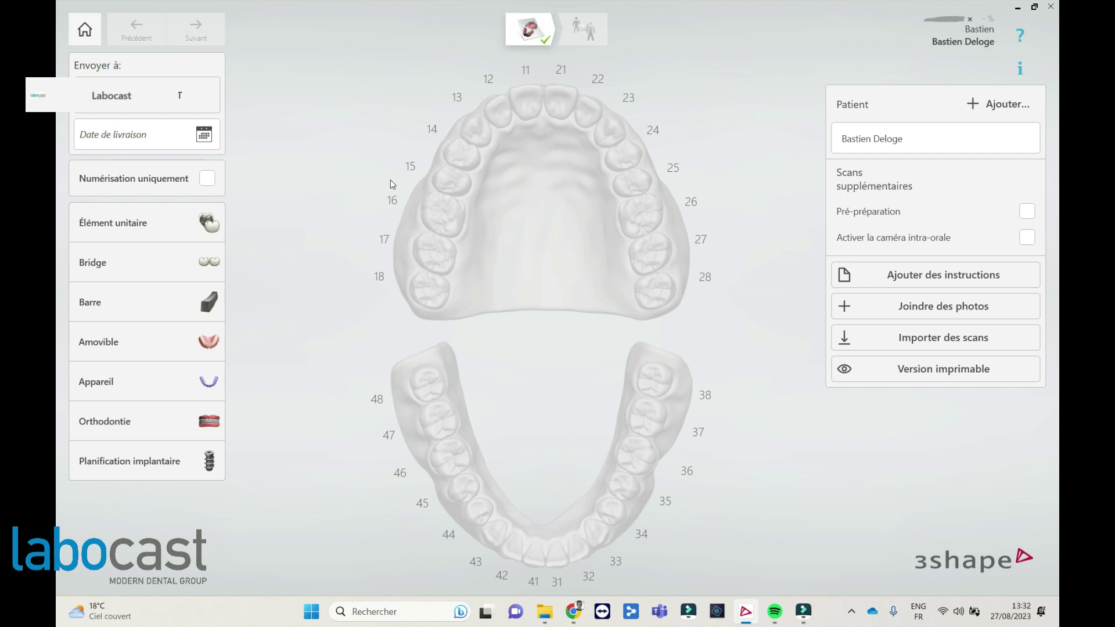
Add a crown on natural tooth 16 in CCM Cr-Co with shade A3 and save it to the case.
click(162, 228)
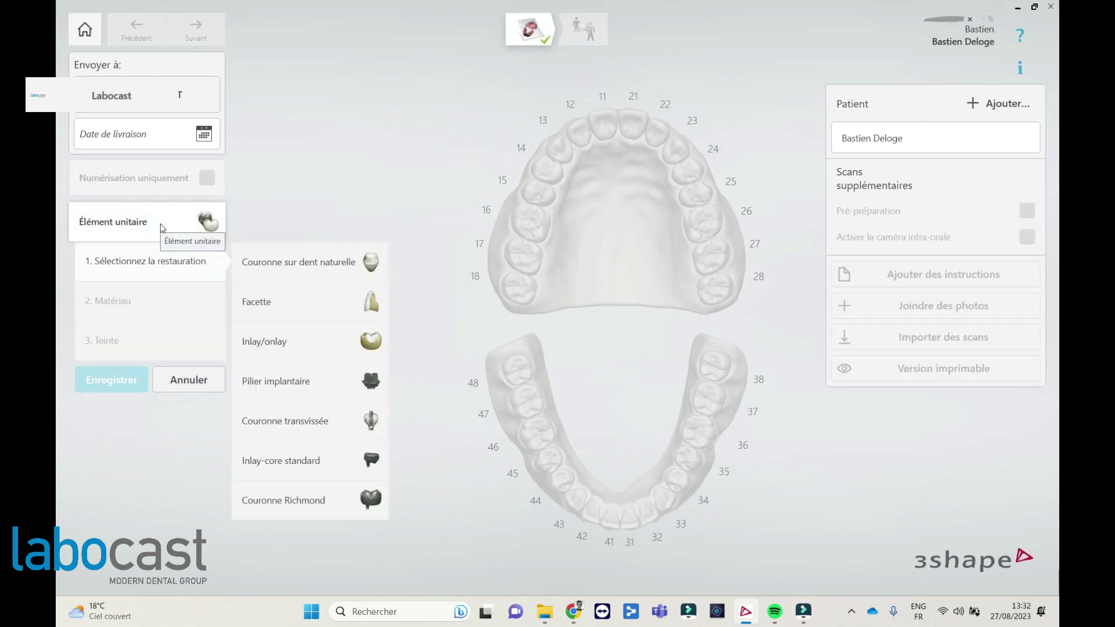
click(296, 264)
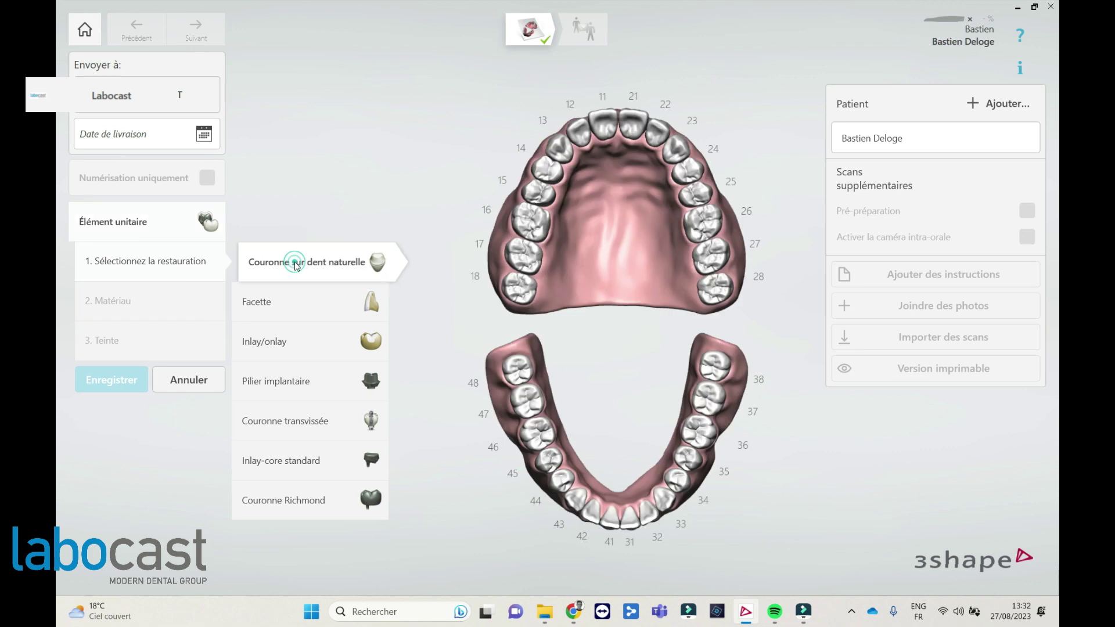
click(530, 226)
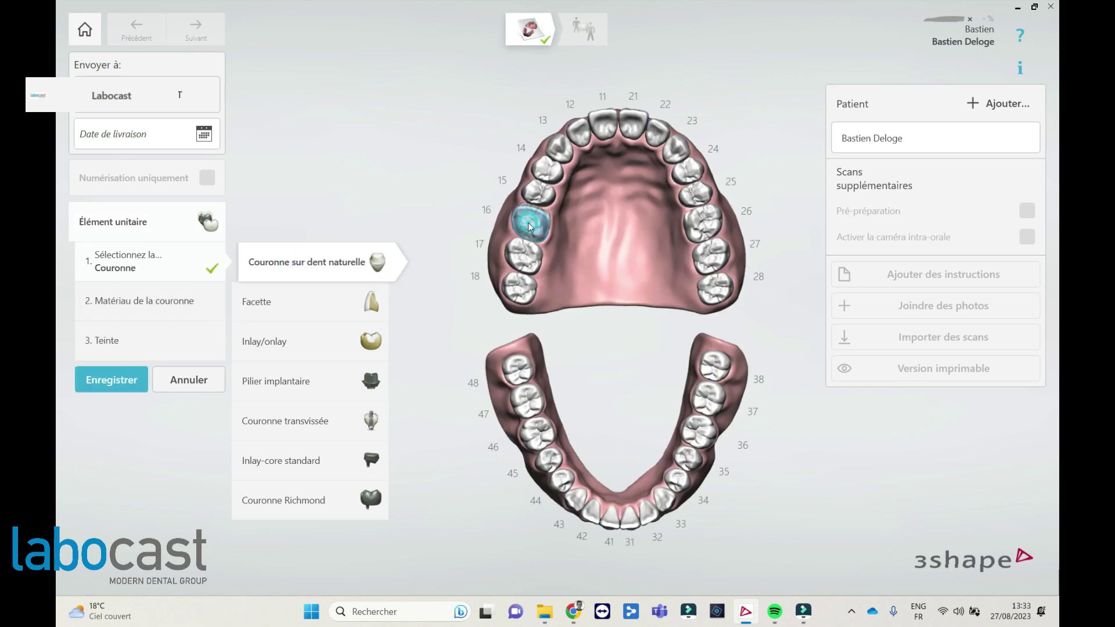
click(167, 303)
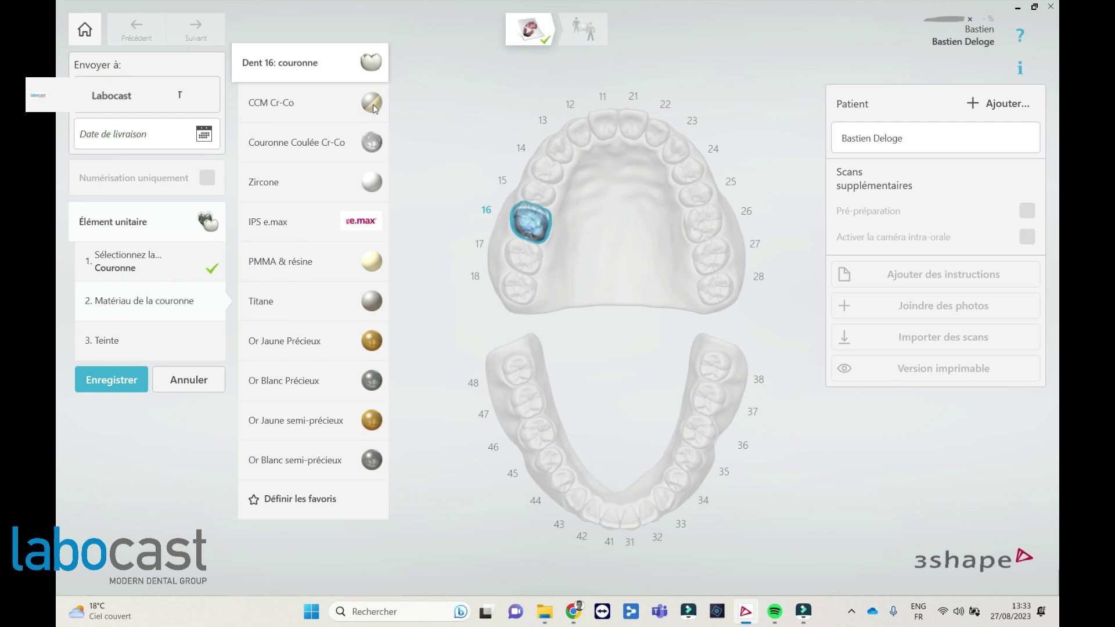
click(317, 110)
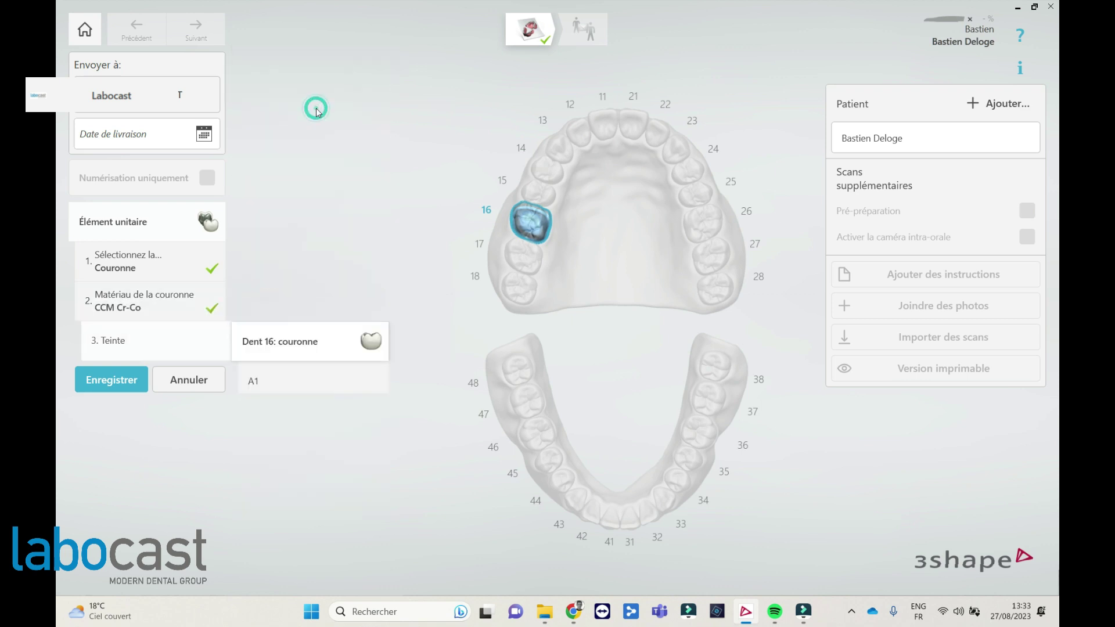
click(289, 164)
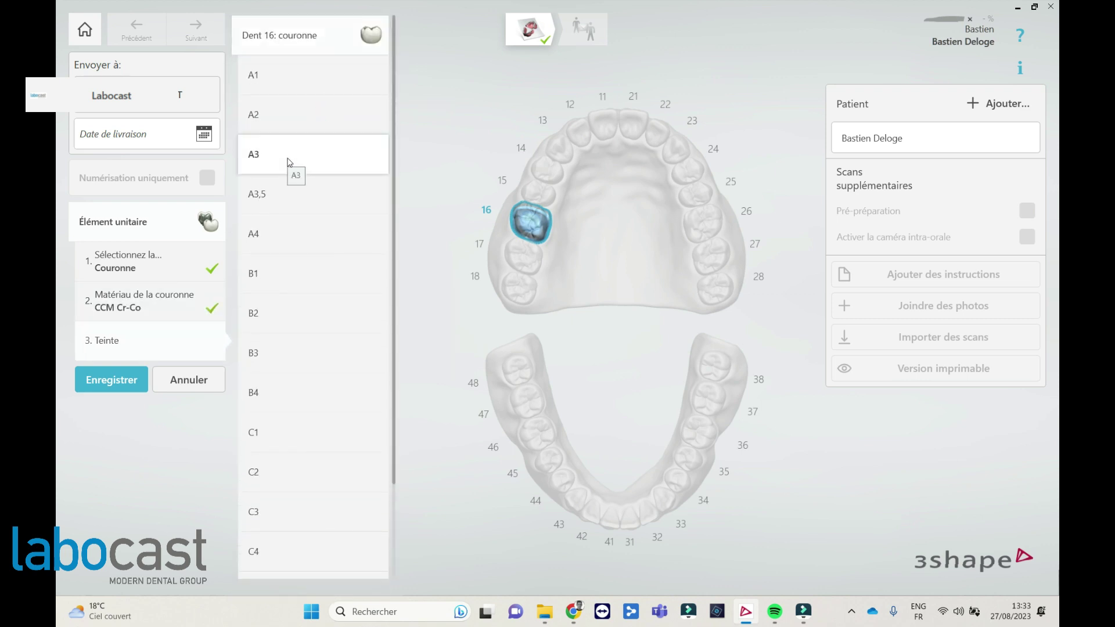
click(111, 384)
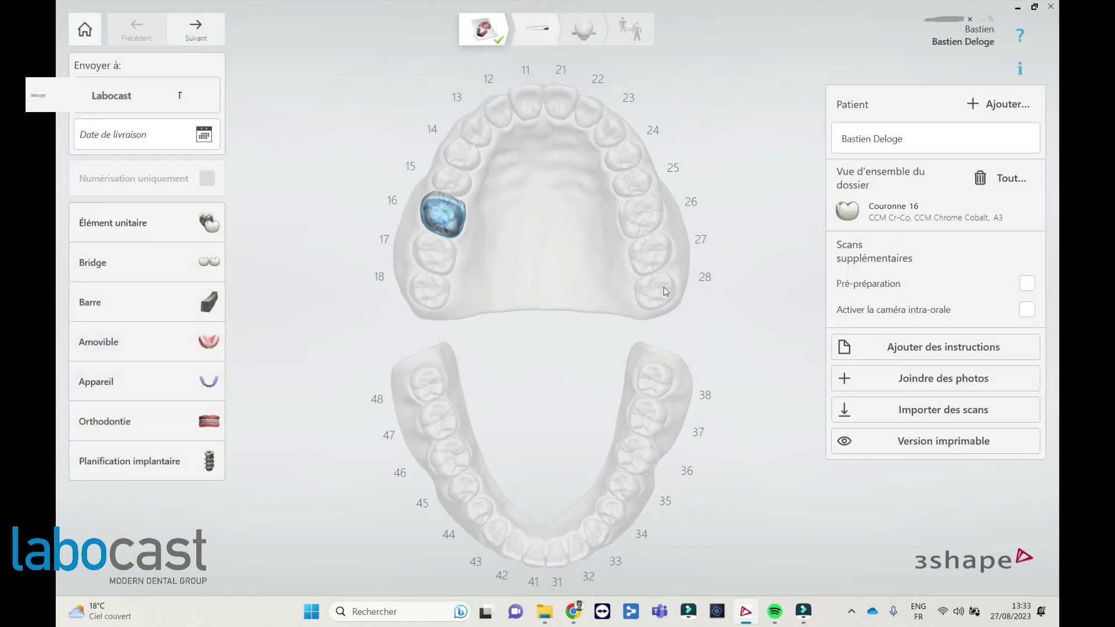
click(148, 221)
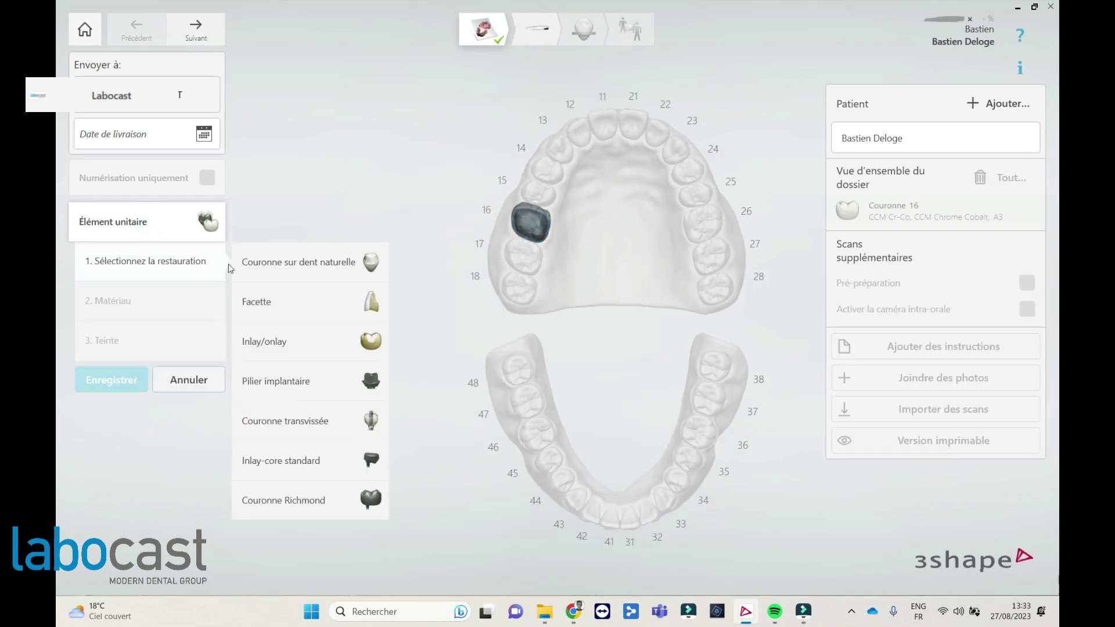
click(284, 308)
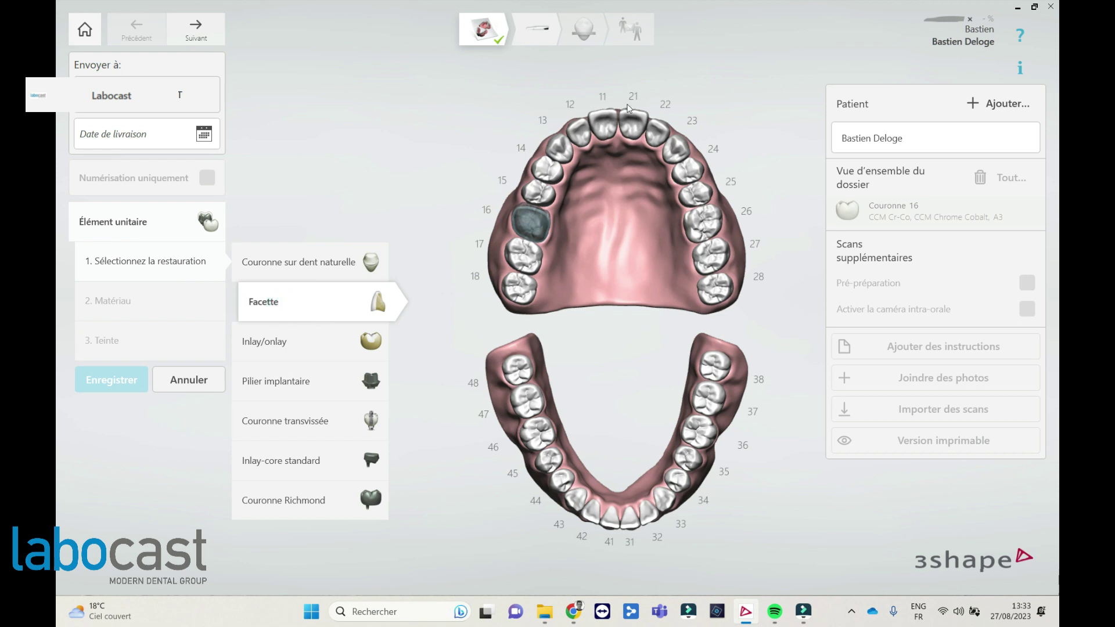
click(602, 130)
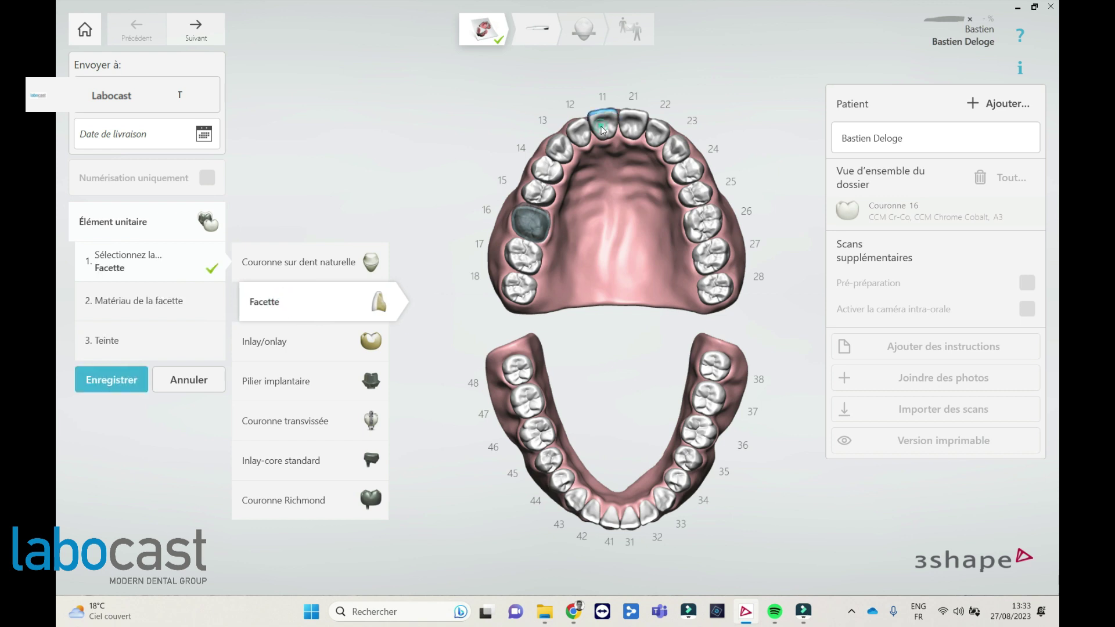
click(139, 306)
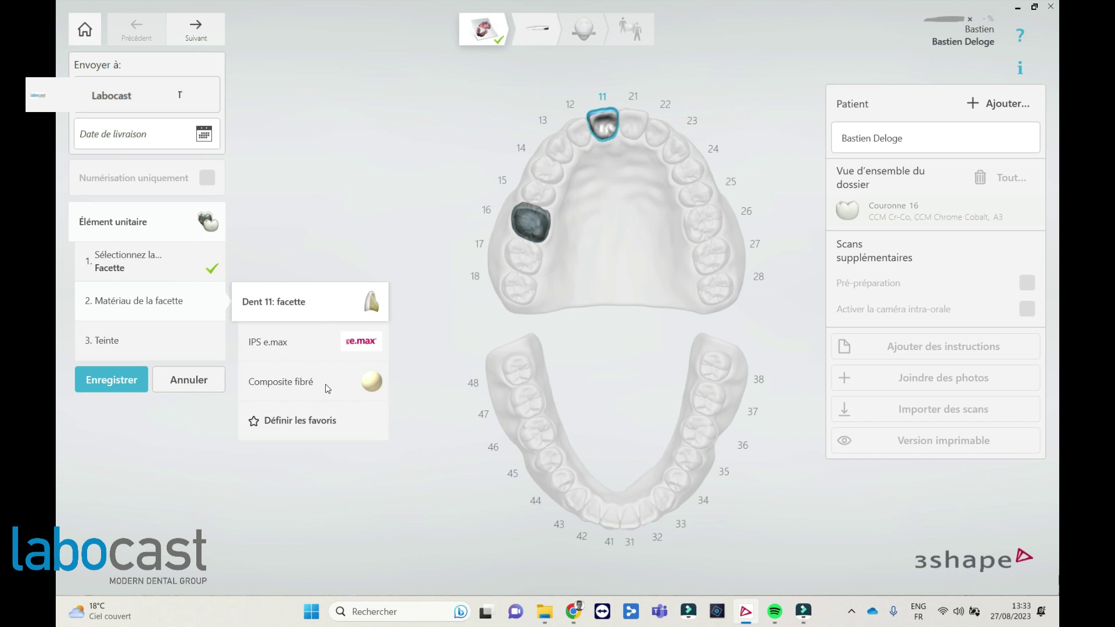
click(198, 377)
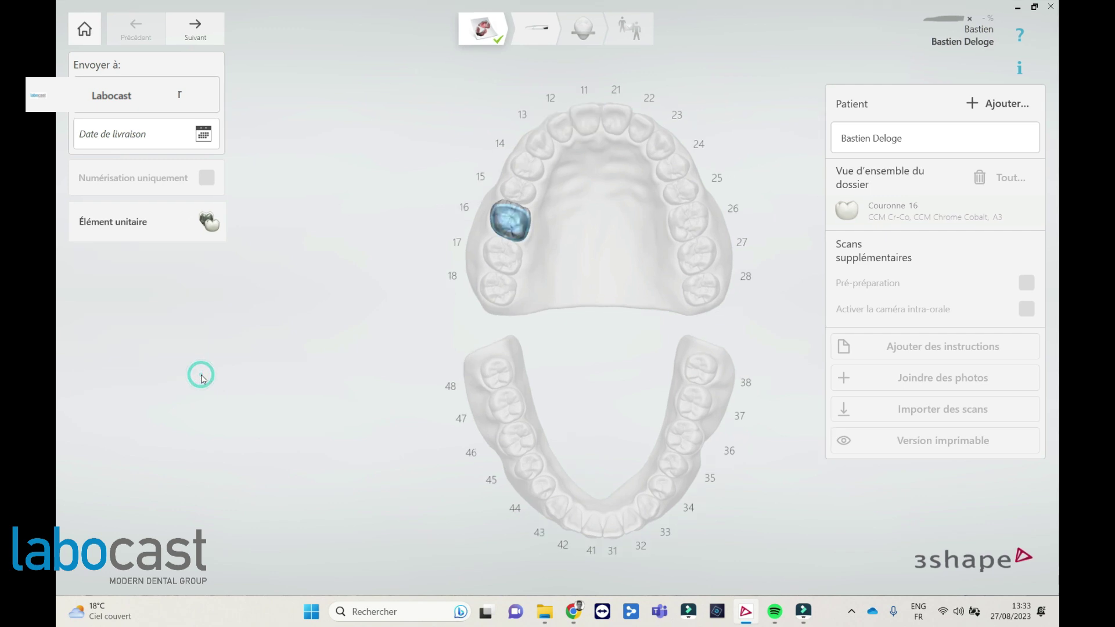
click(143, 232)
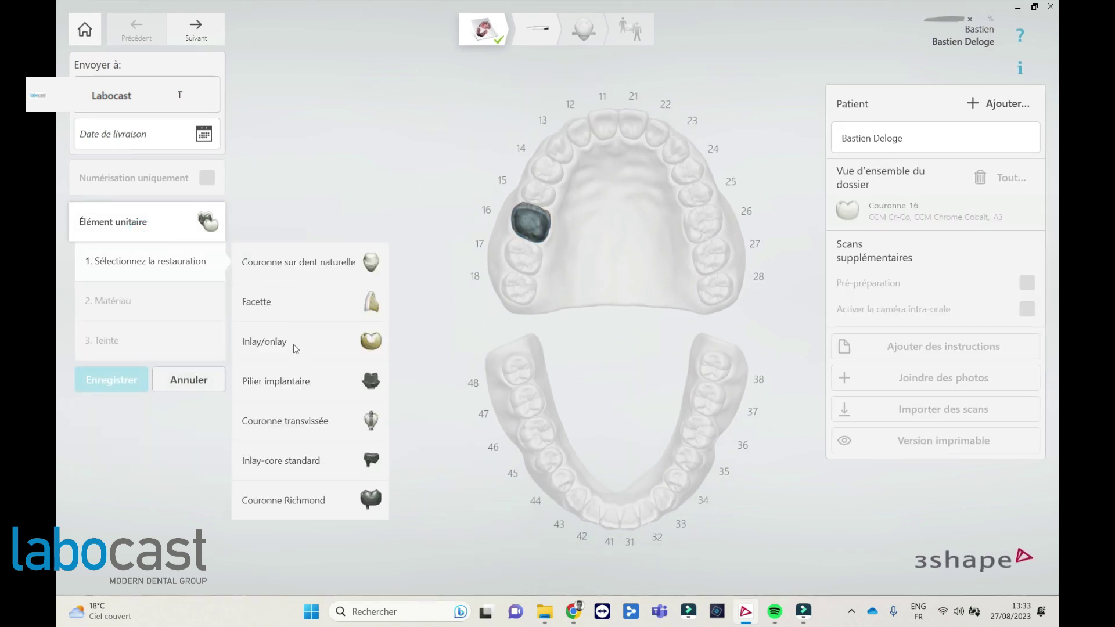
click(295, 347)
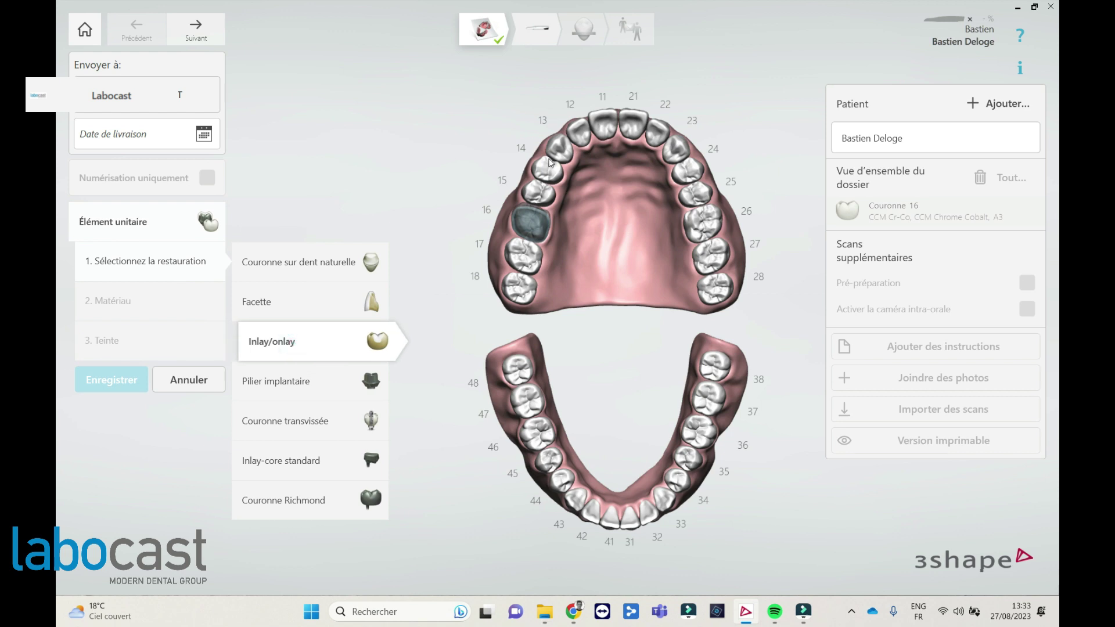
click(537, 199)
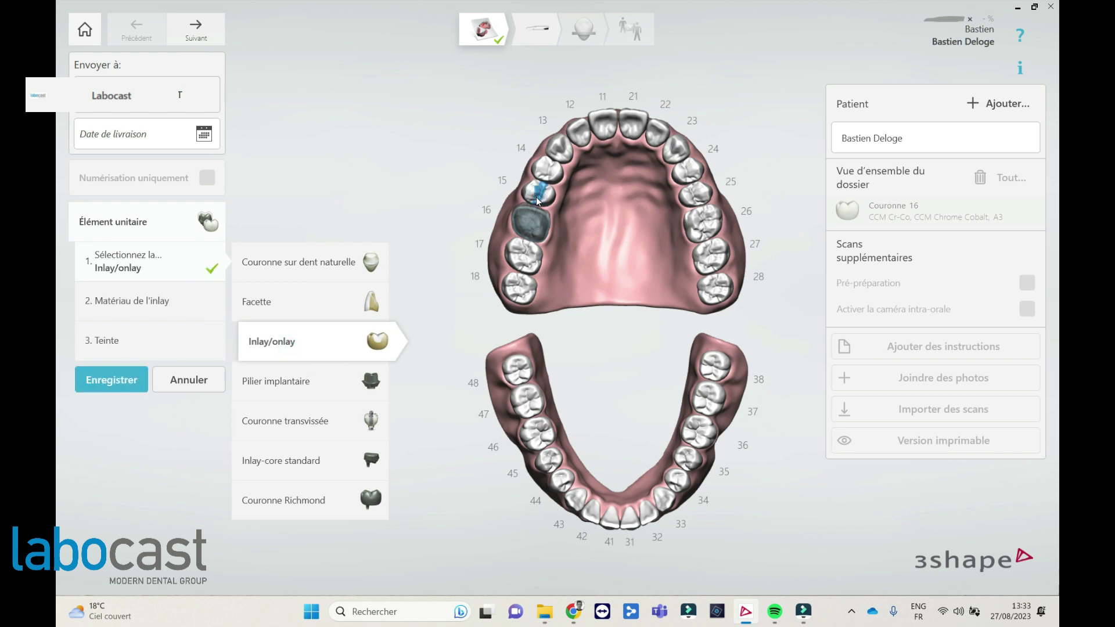
click(163, 309)
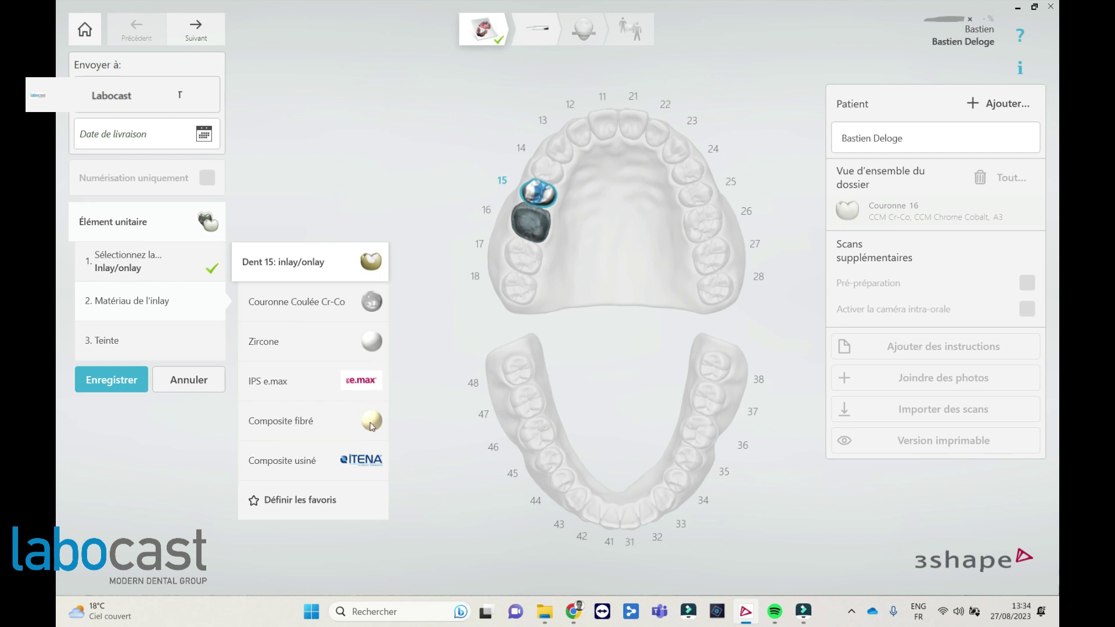
click(188, 380)
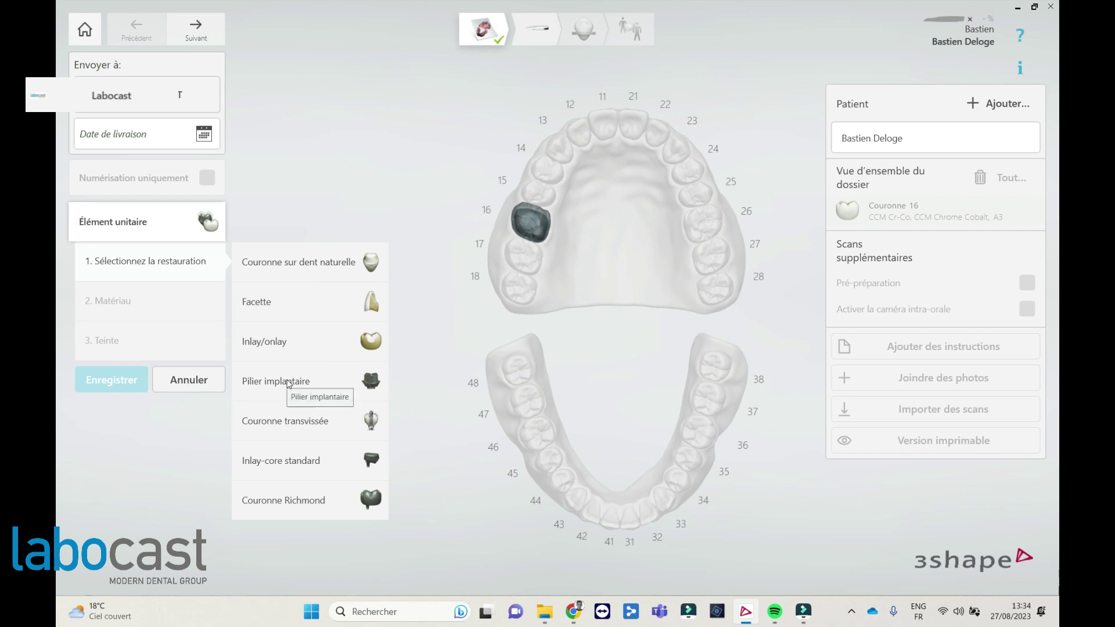
Add implant abutments with crowns on teeth 15 and 14, giving tooth 14 the Biotech Dental Kontact 3.6 connection.
click(288, 384)
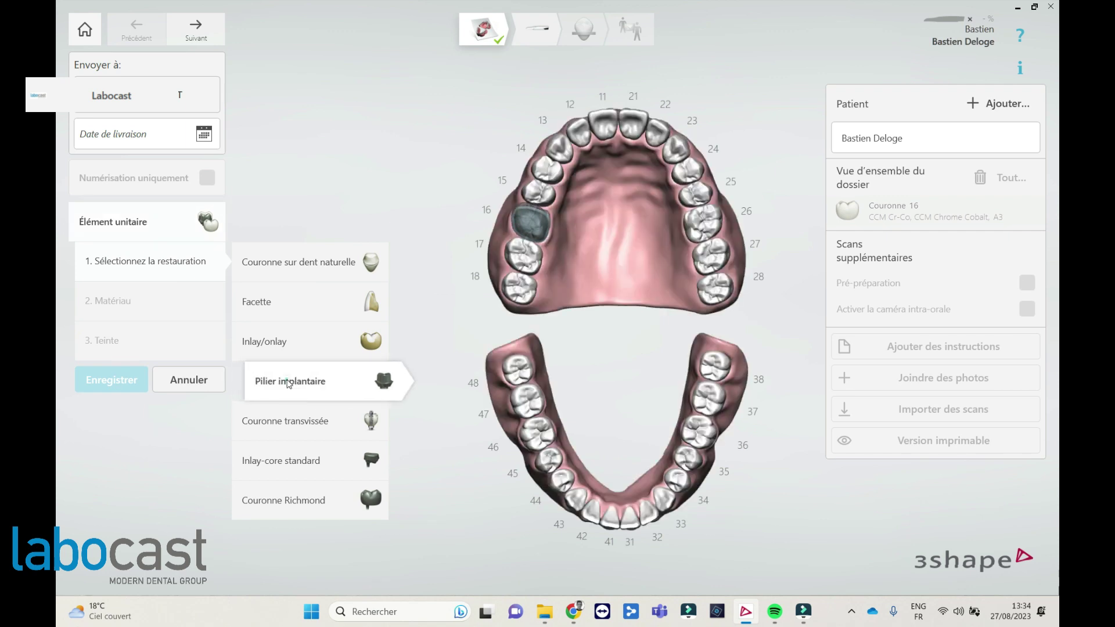
click(540, 197)
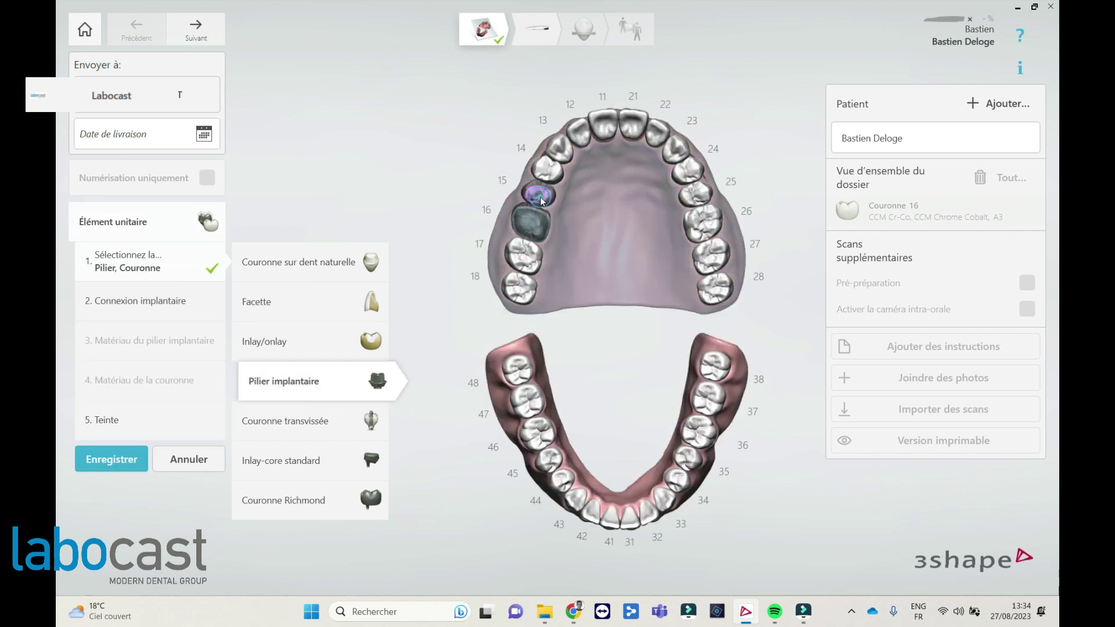
click(156, 307)
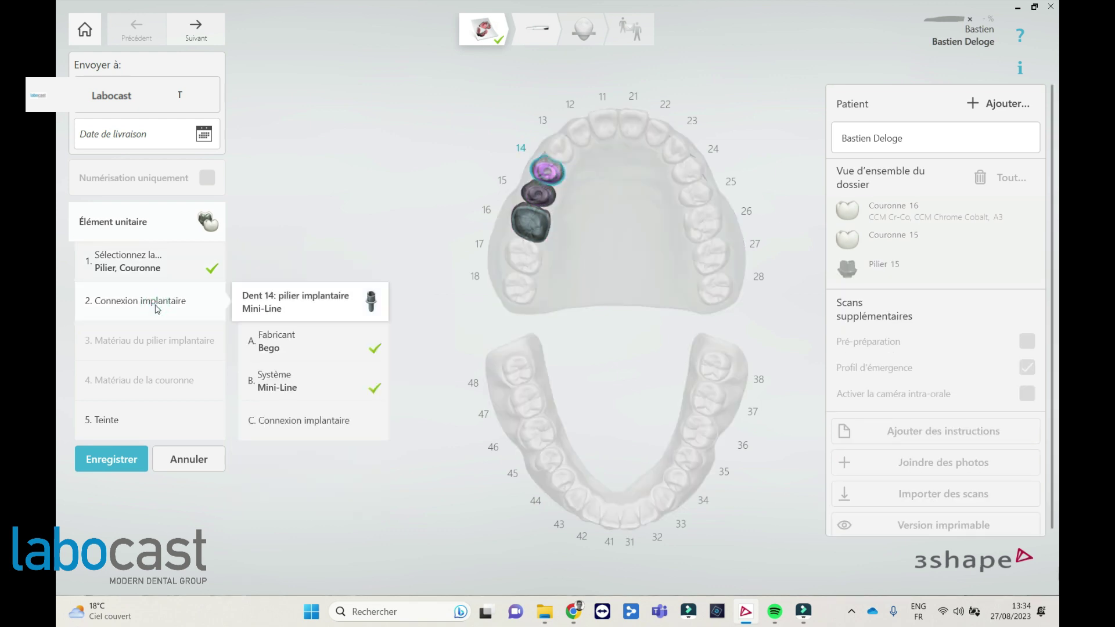
click(283, 345)
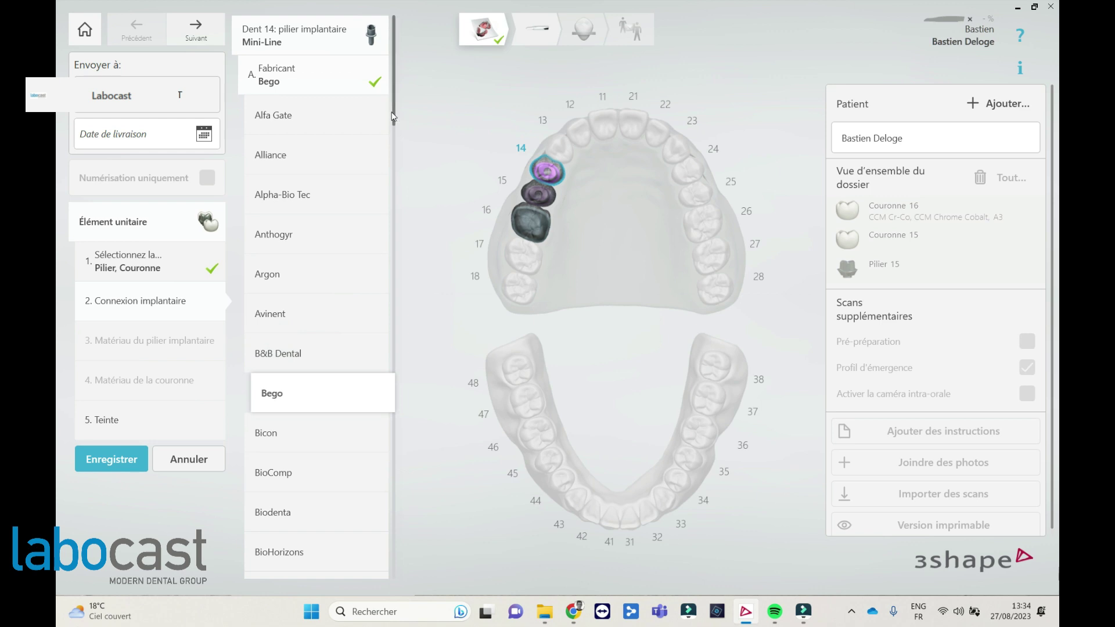
drag(395, 115, 390, 232)
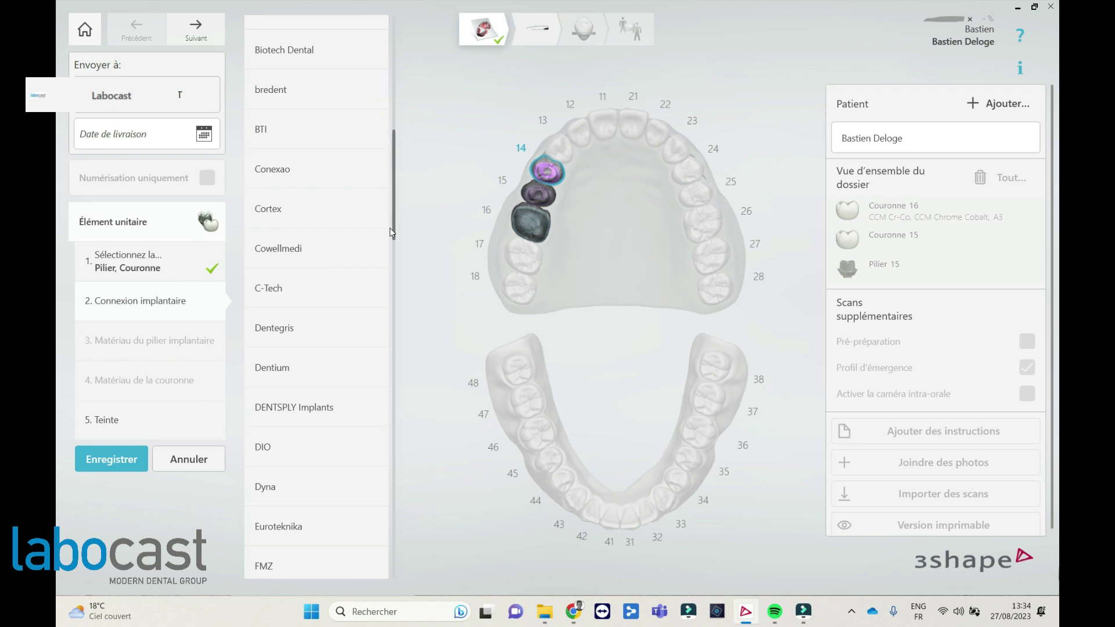
click(301, 62)
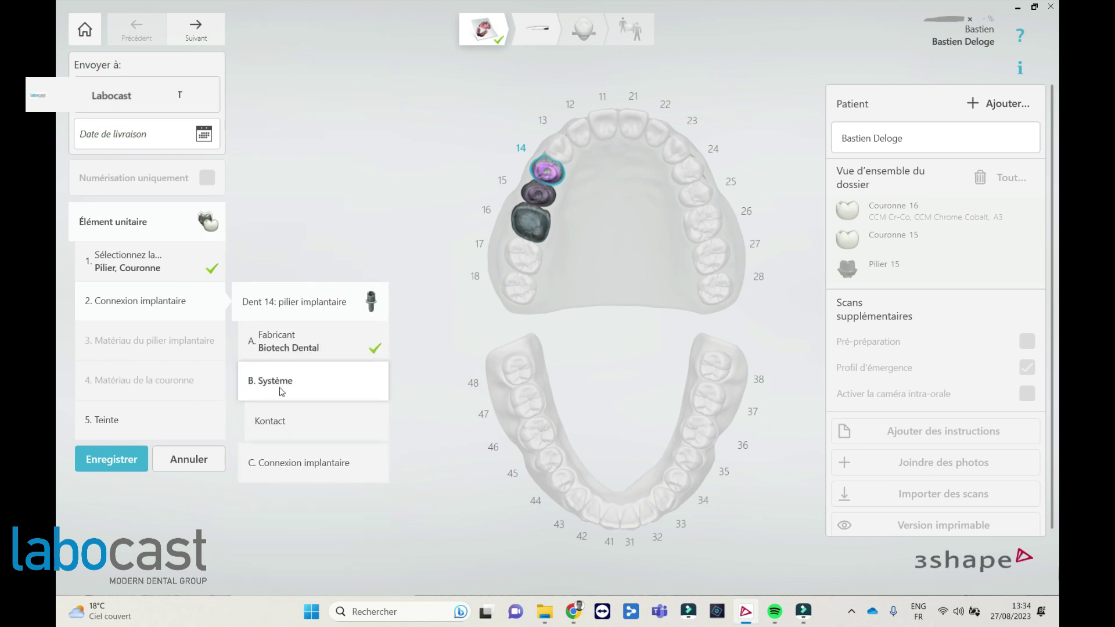
click(289, 427)
click(277, 423)
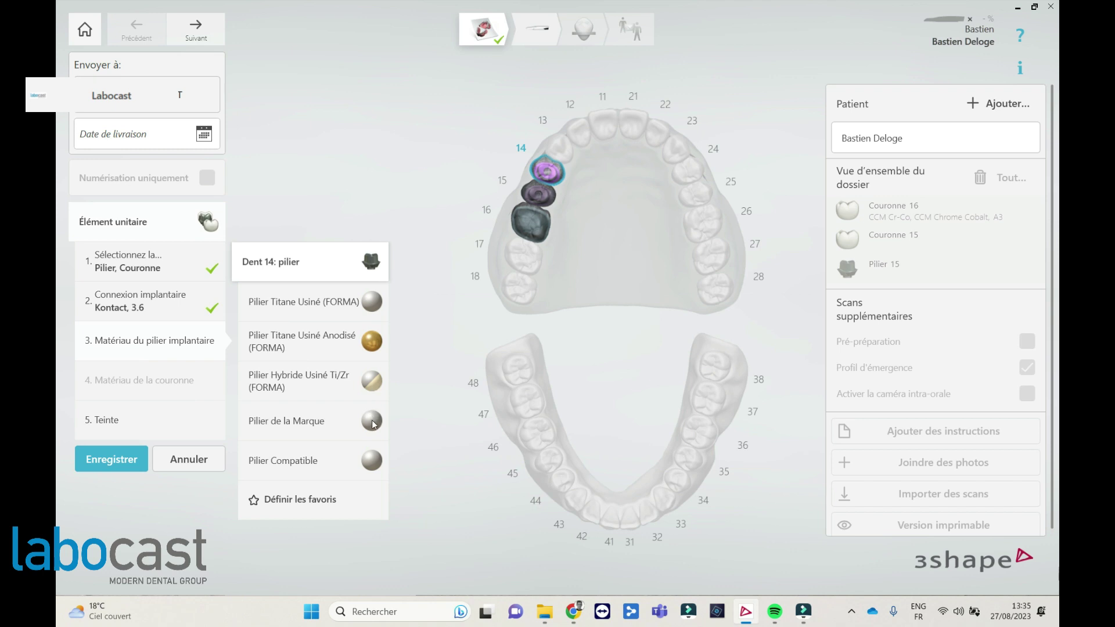
Set tooth 14's abutment to Pilier Titane Usiné Anodisé (FORMA) and its crown to Zircone in shade A4, and save the element.
click(317, 353)
click(283, 204)
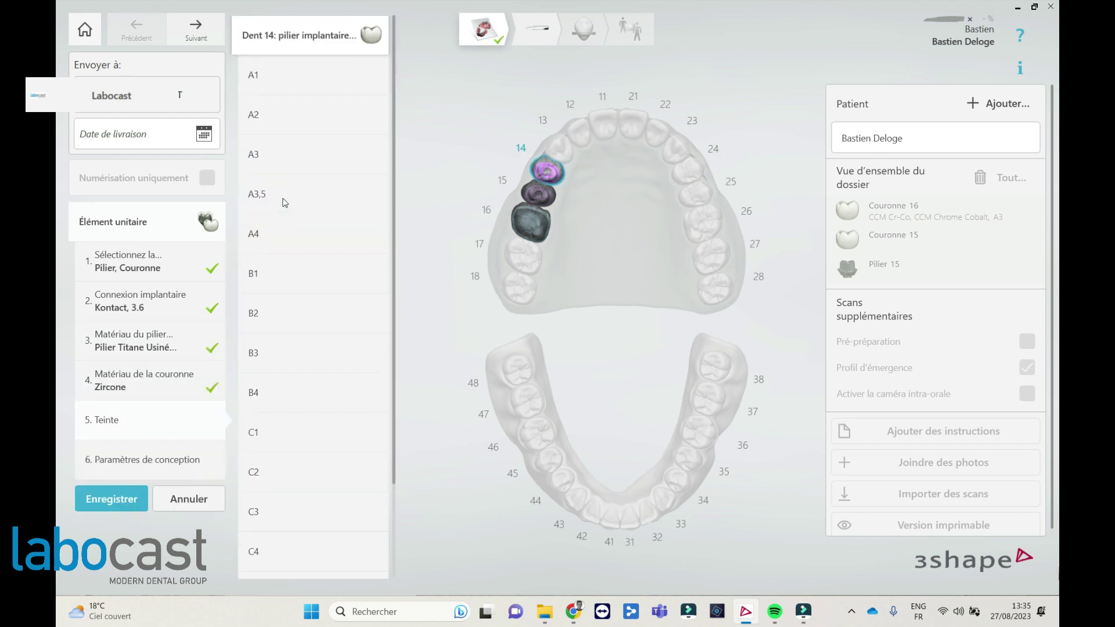
click(279, 238)
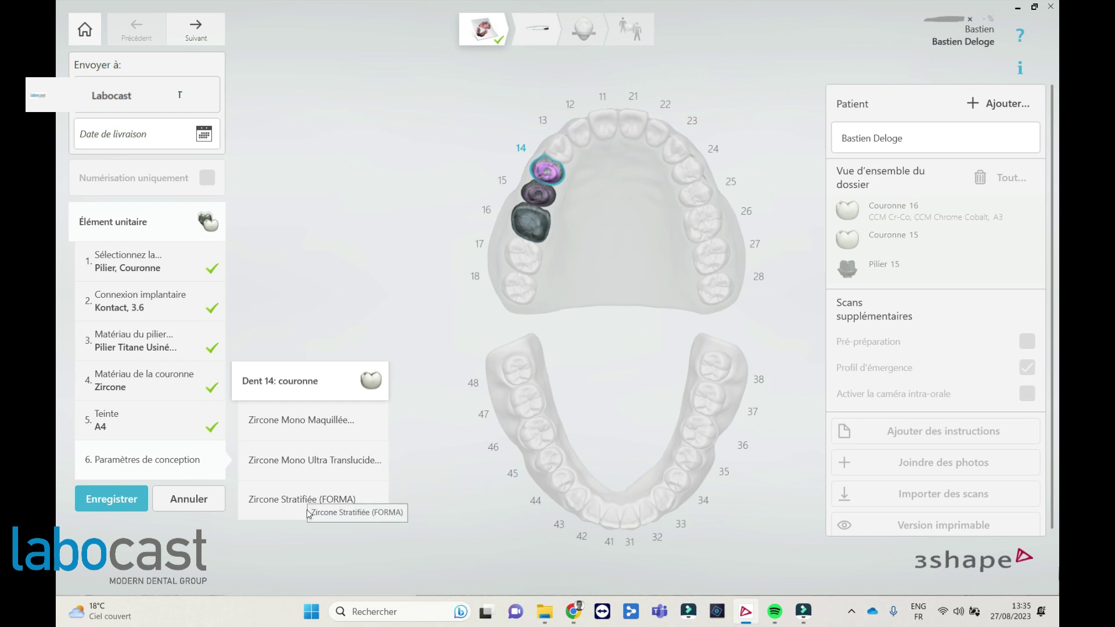
click(92, 498)
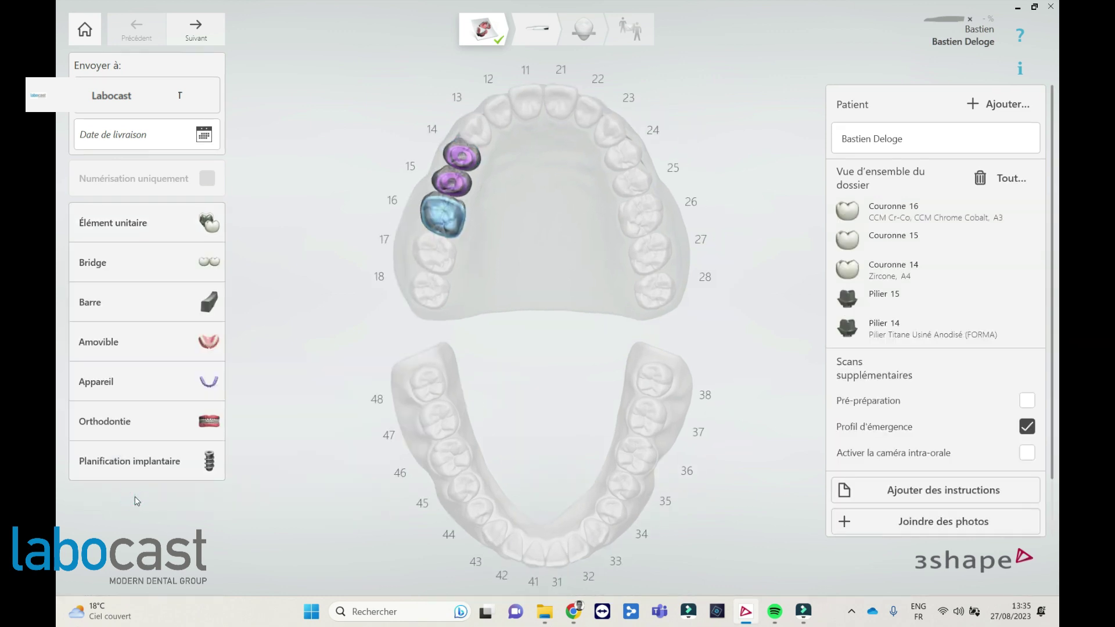
click(149, 227)
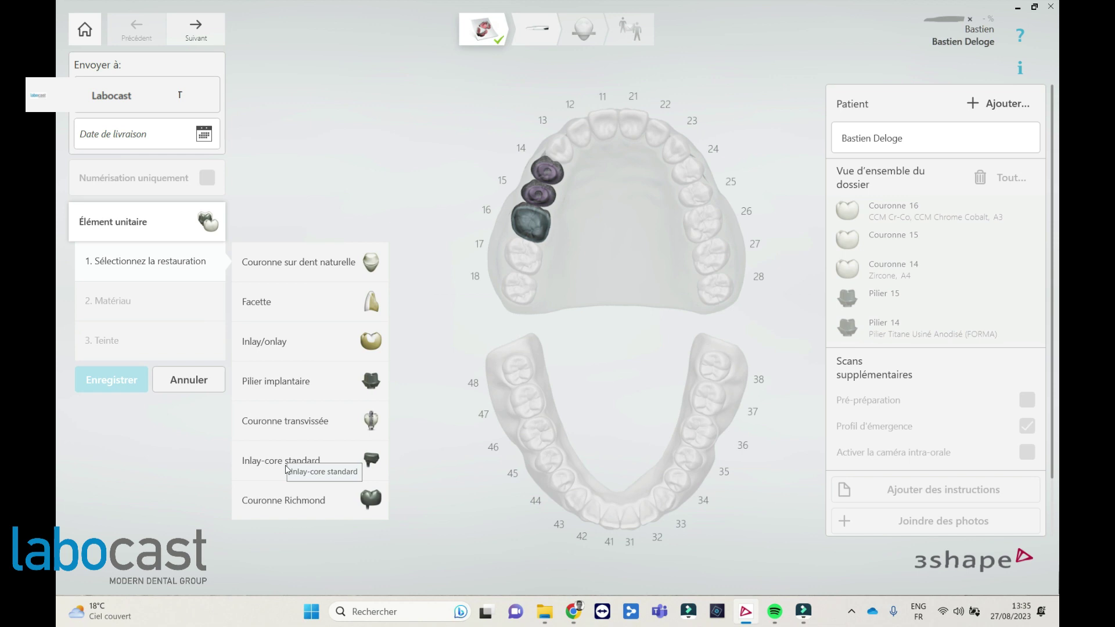
click(286, 466)
click(134, 301)
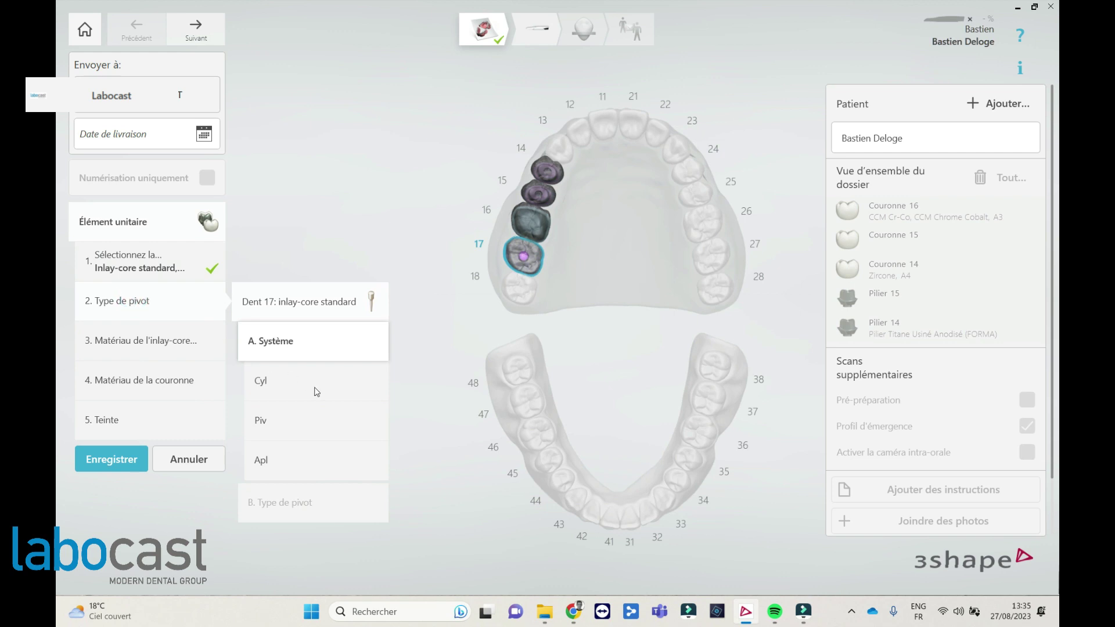
click(288, 421)
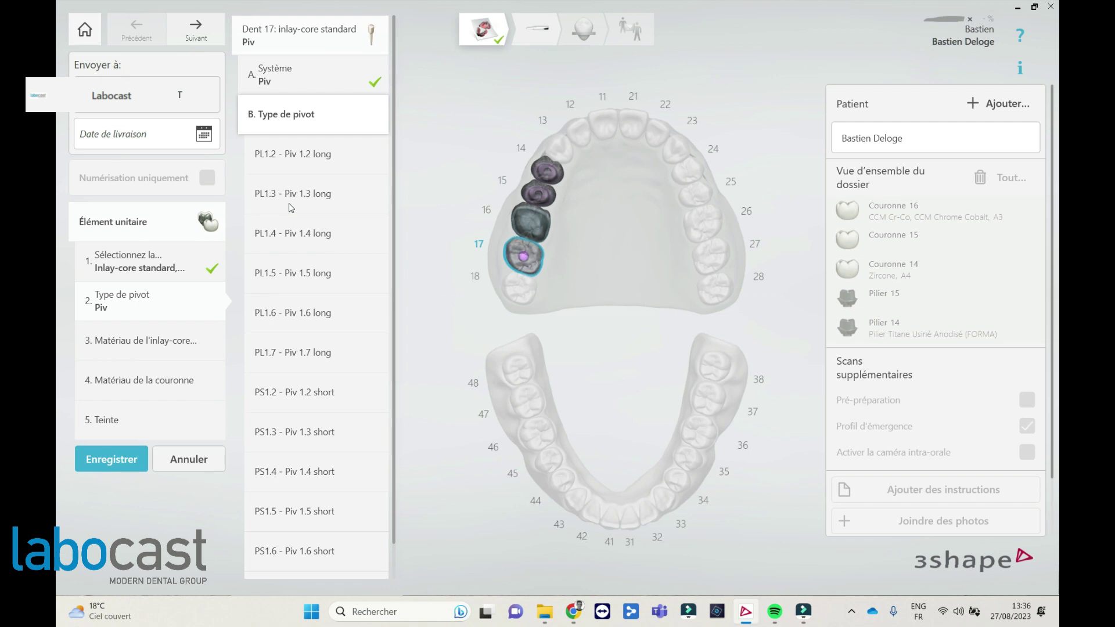
click(298, 240)
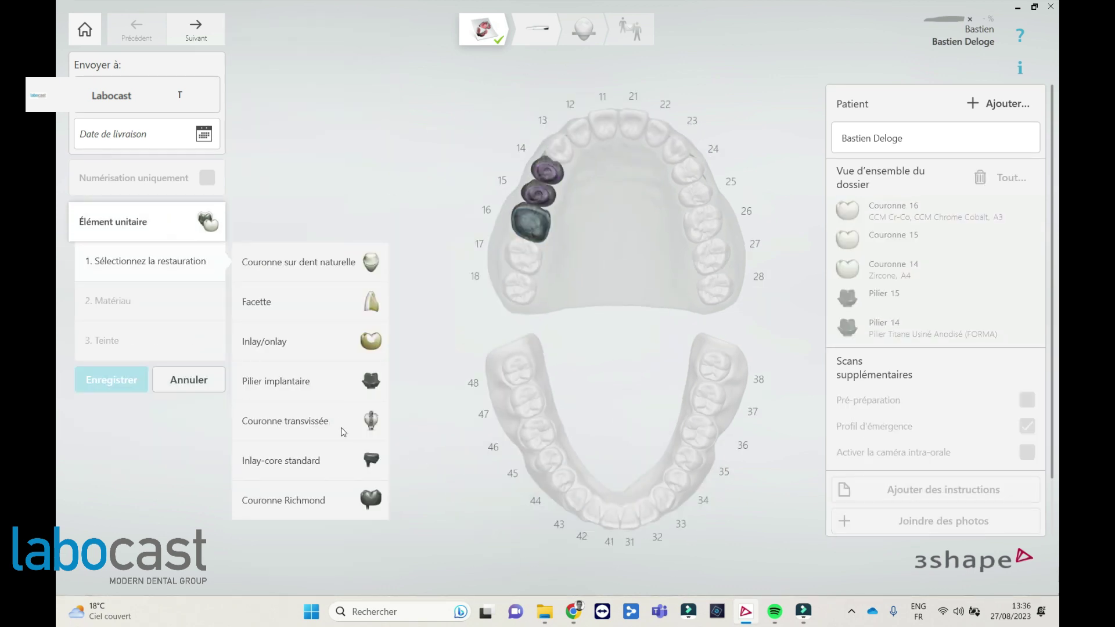
click(343, 430)
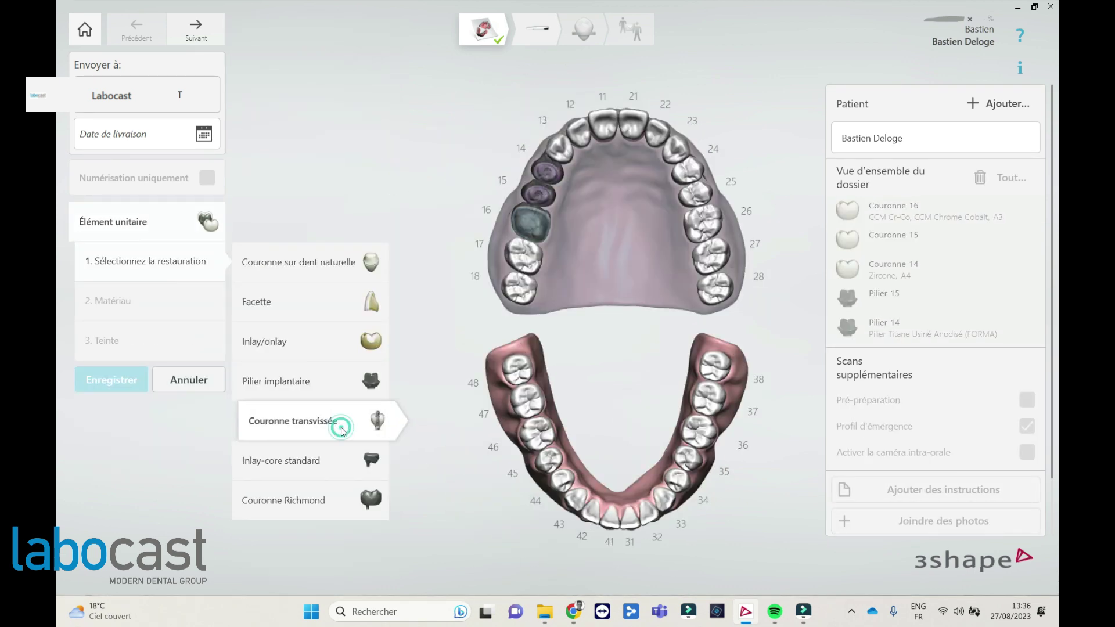
click(704, 223)
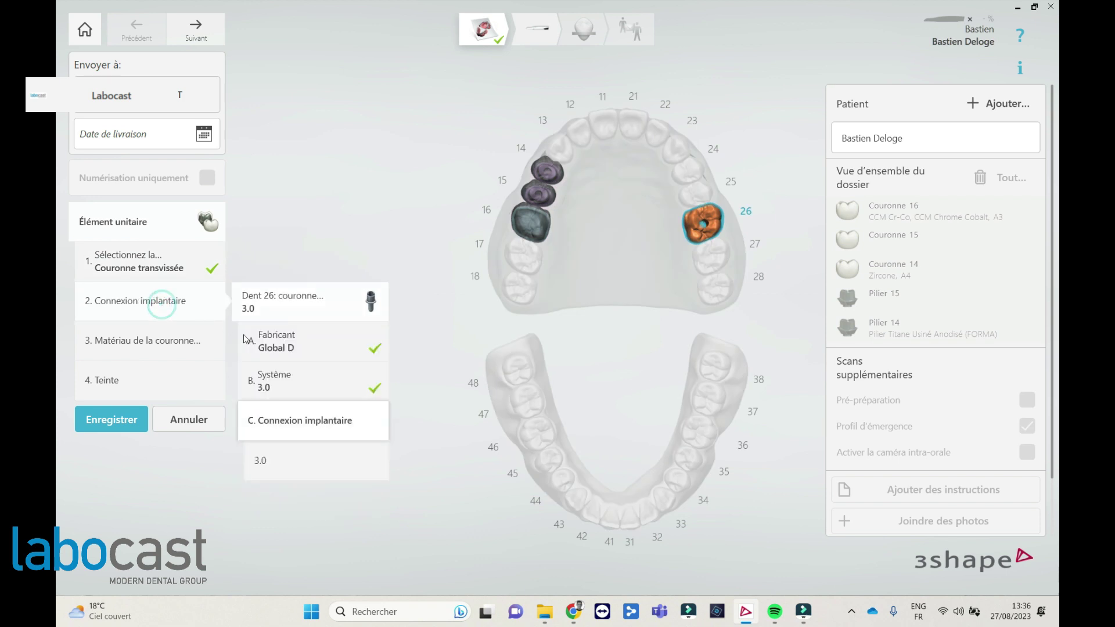
click(284, 473)
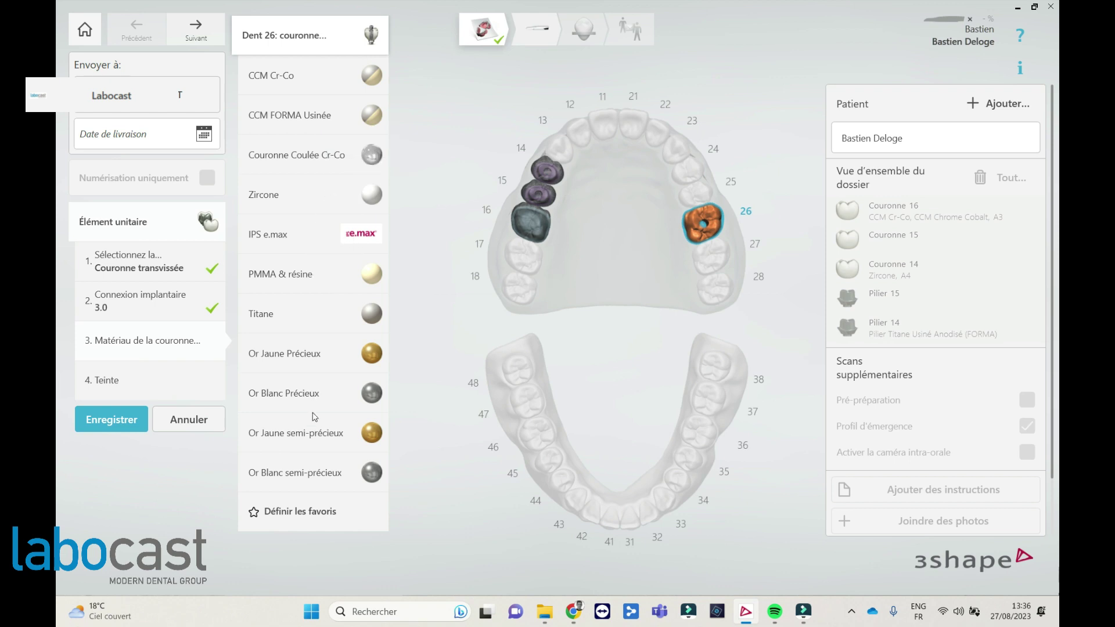
click(188, 419)
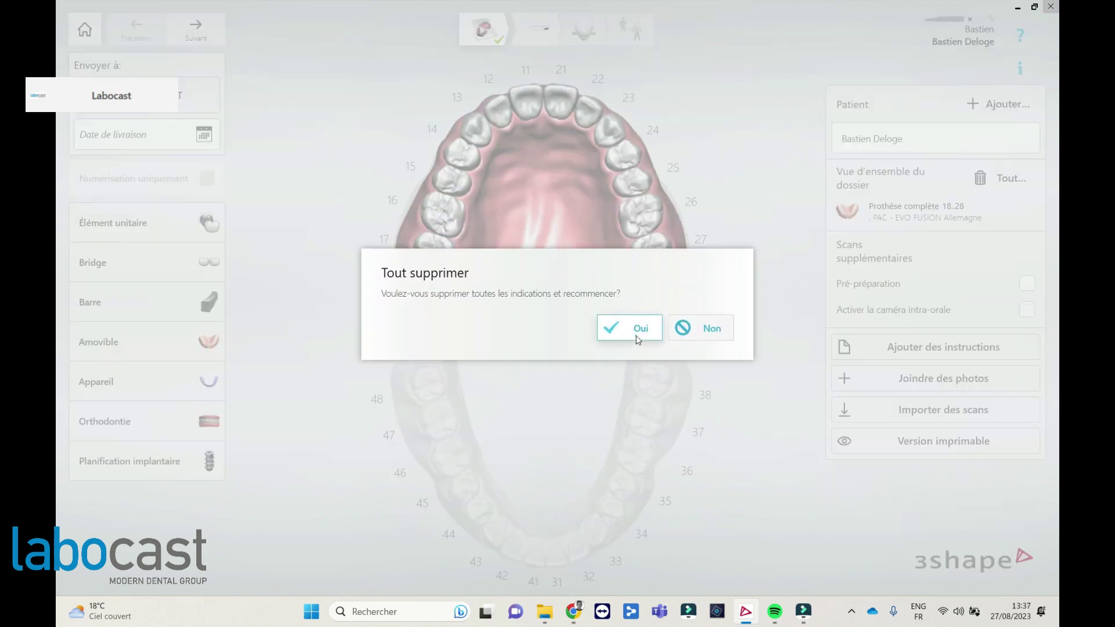
Clear all indications from the case and add an upper Prothèse complète on teeth 18 to 28 in Résine, saving it.
click(637, 328)
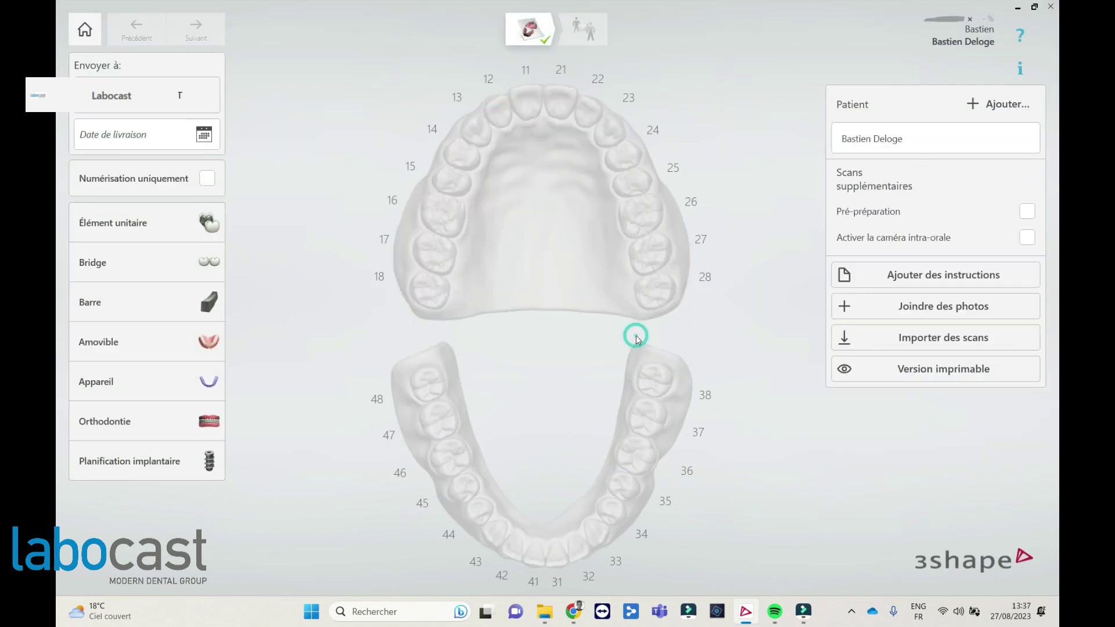
click(155, 346)
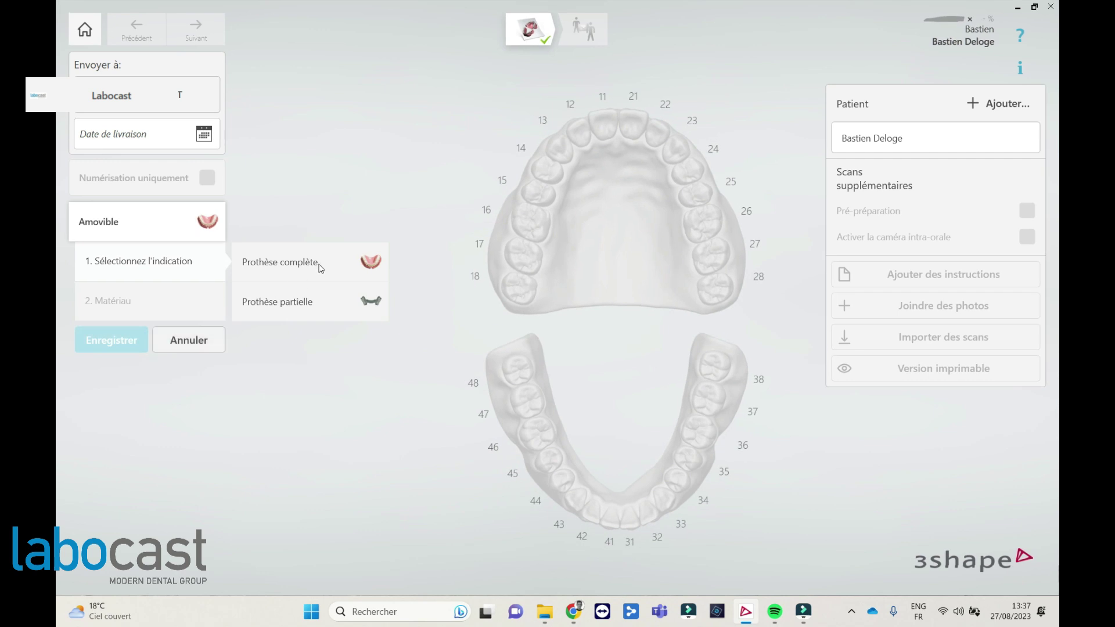
click(320, 268)
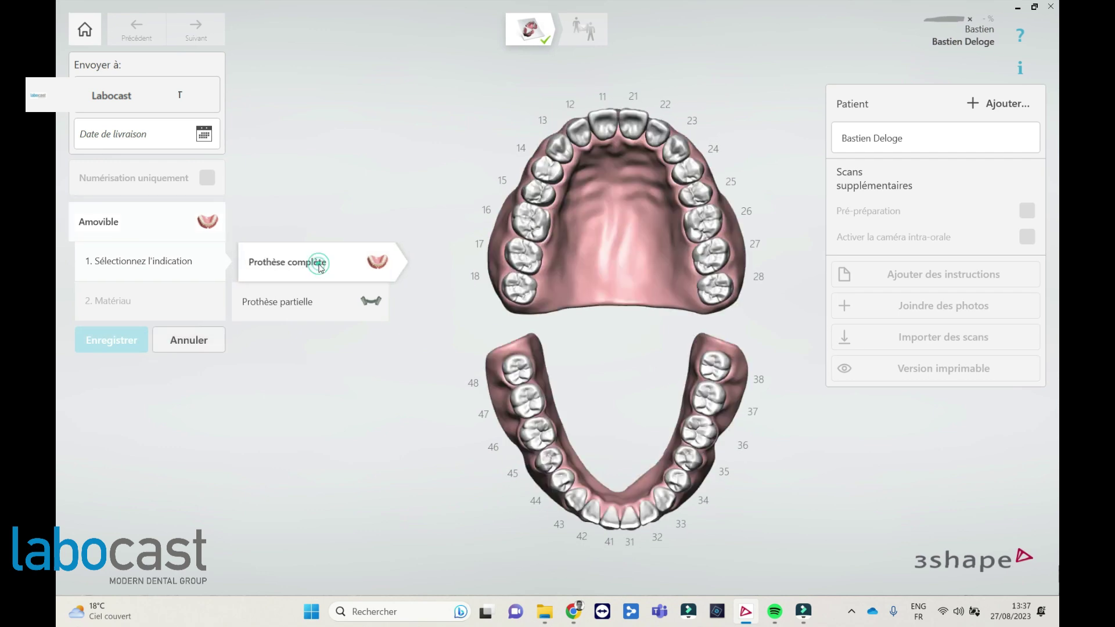
click(537, 219)
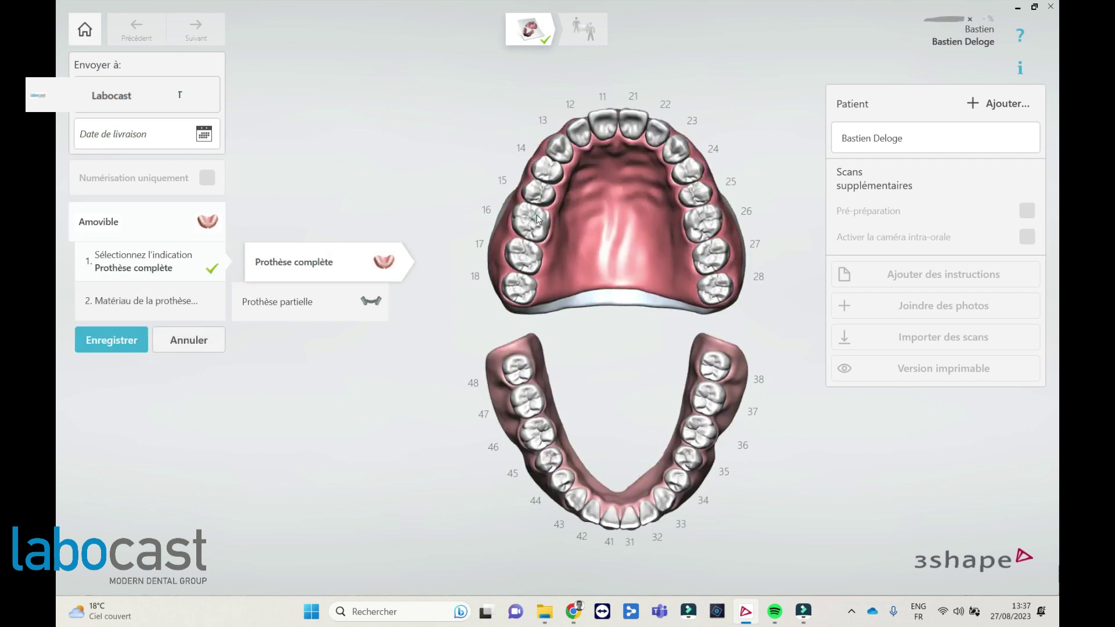
click(195, 302)
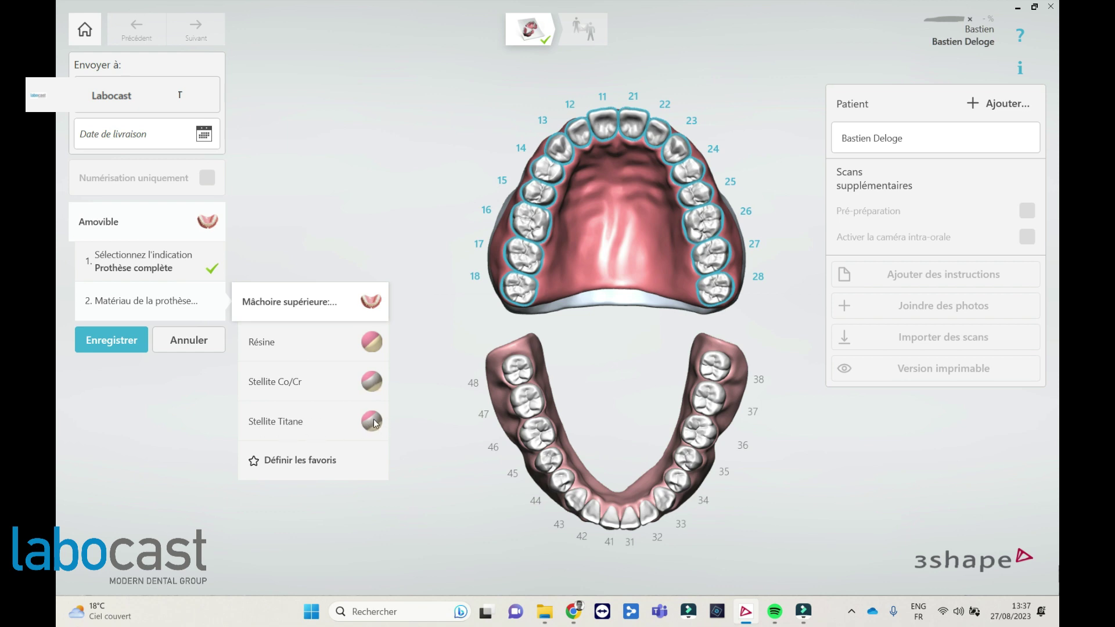
click(275, 345)
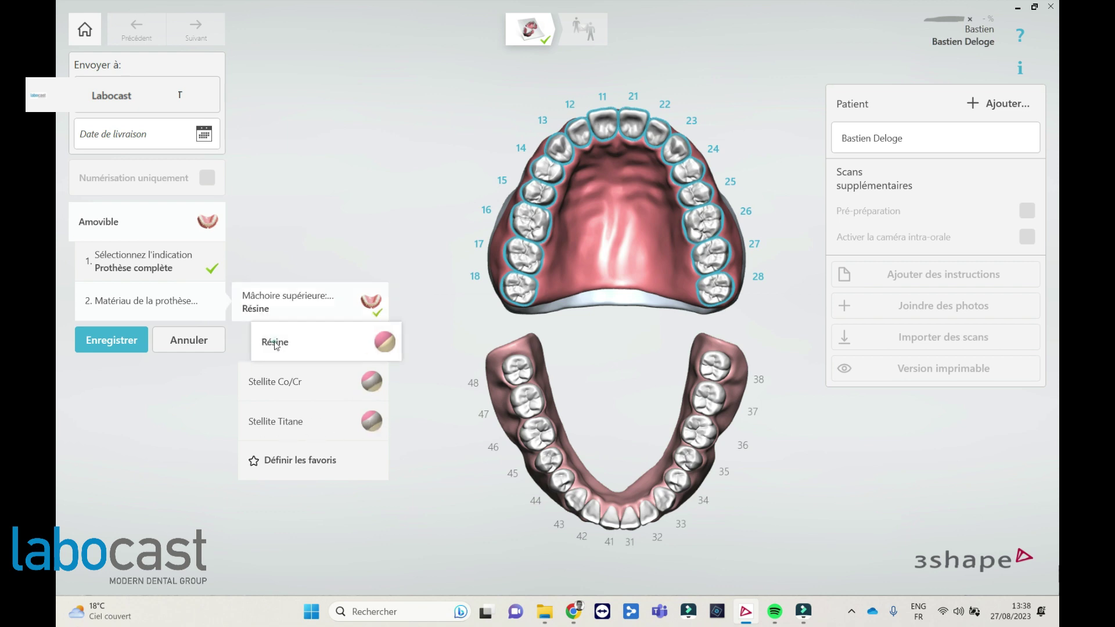
click(111, 340)
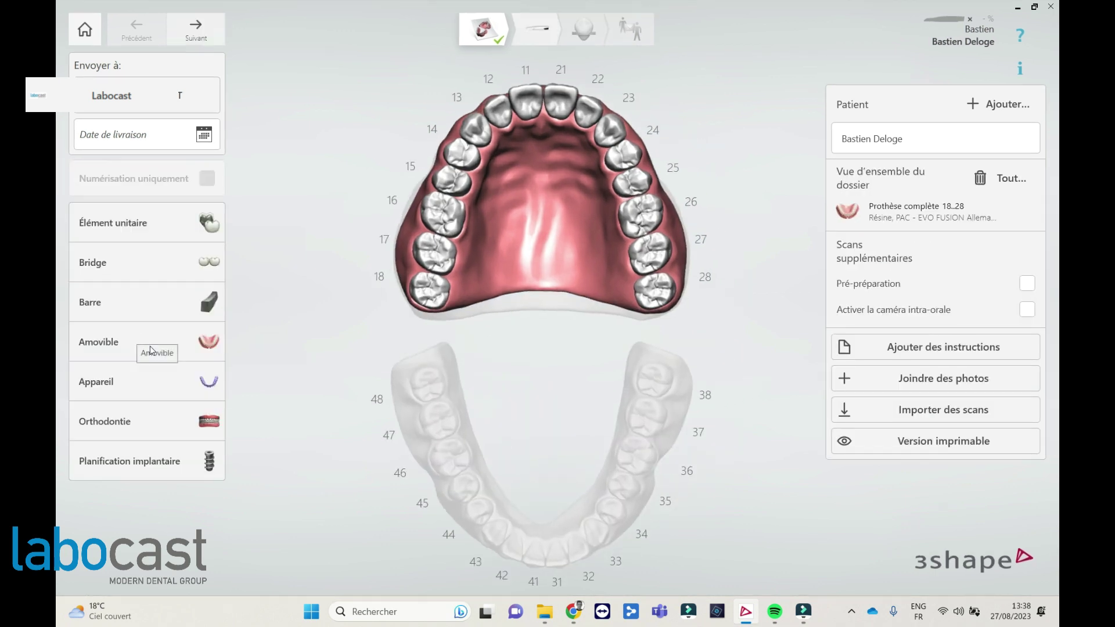
Add a lower Prothèse partielle framework on teeth 38 to 48 in Stellite Co/Cr.
click(150, 348)
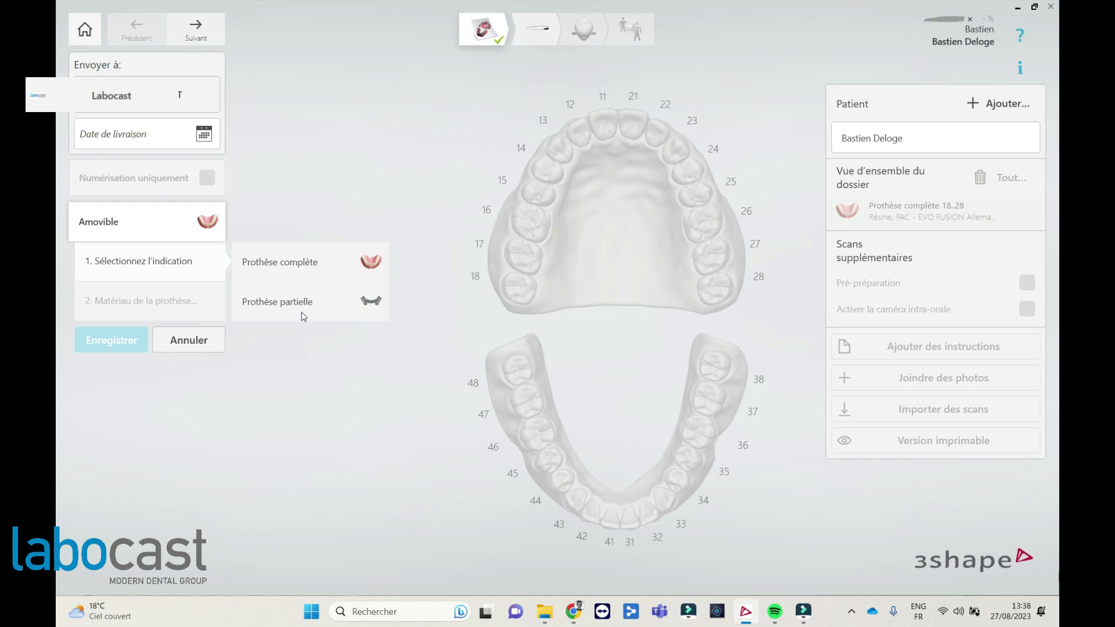
click(301, 314)
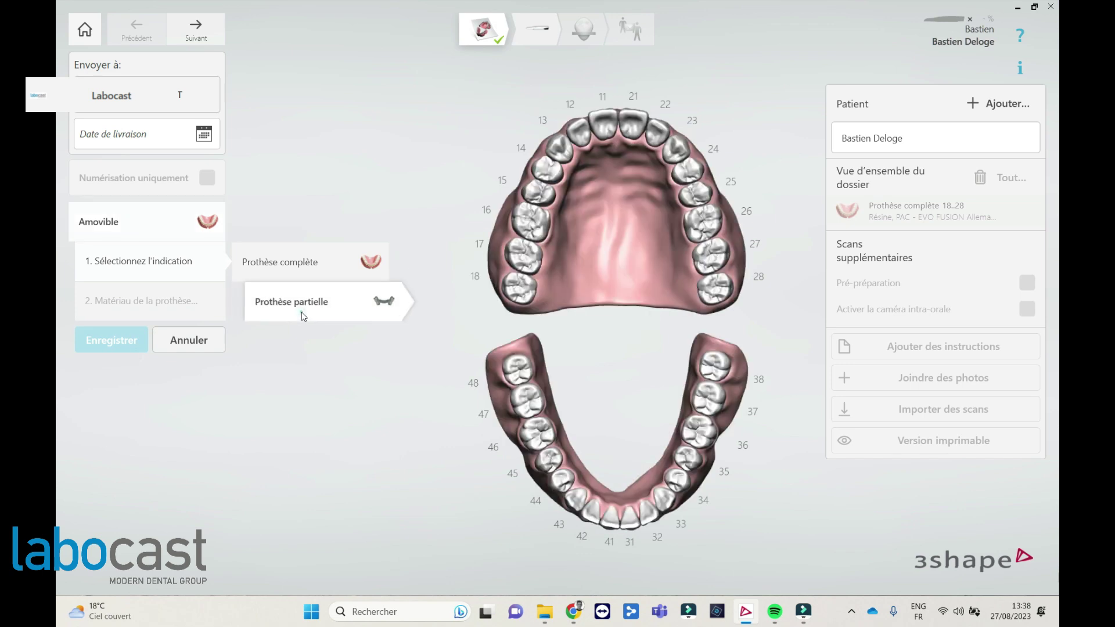
click(535, 406)
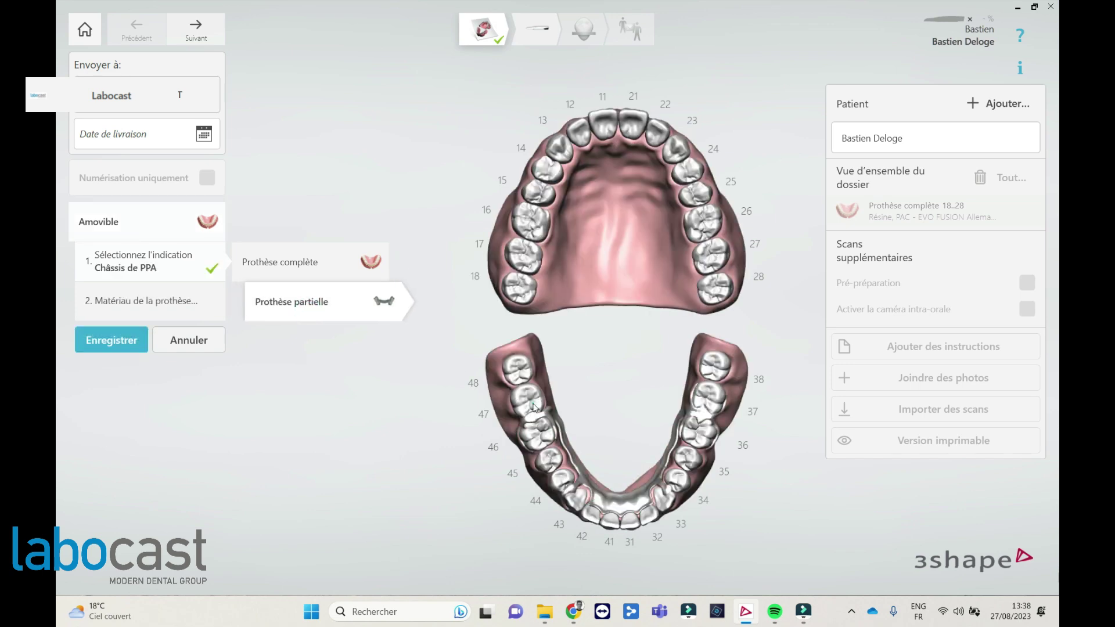
click(187, 308)
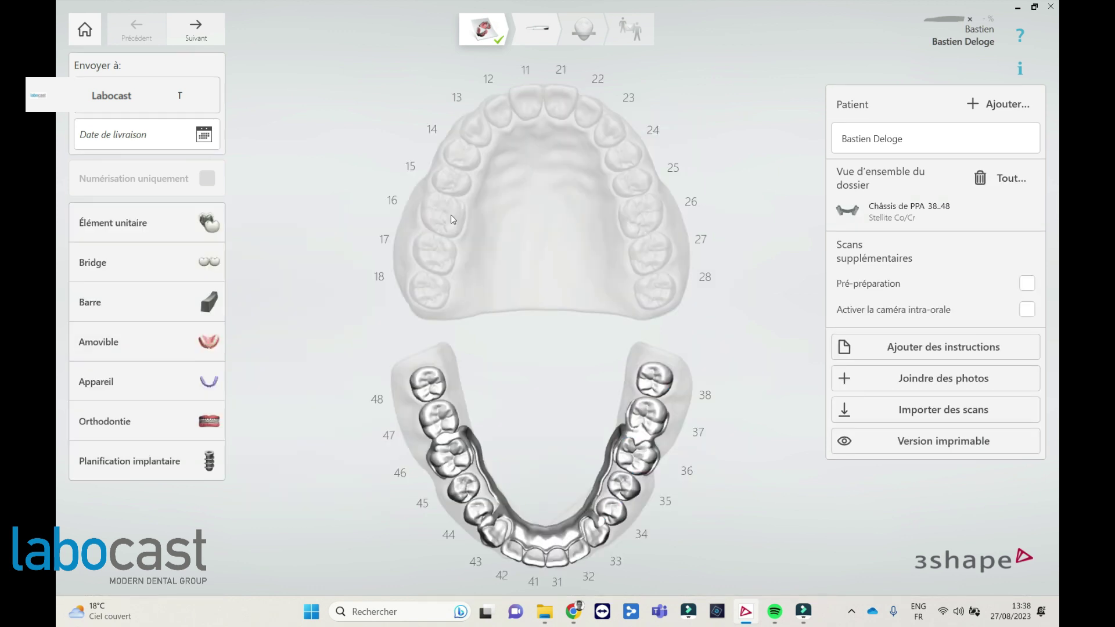
Add an upper Gouttière appliance on teeth 18 to 28 in the Souple et Rigide material.
click(150, 382)
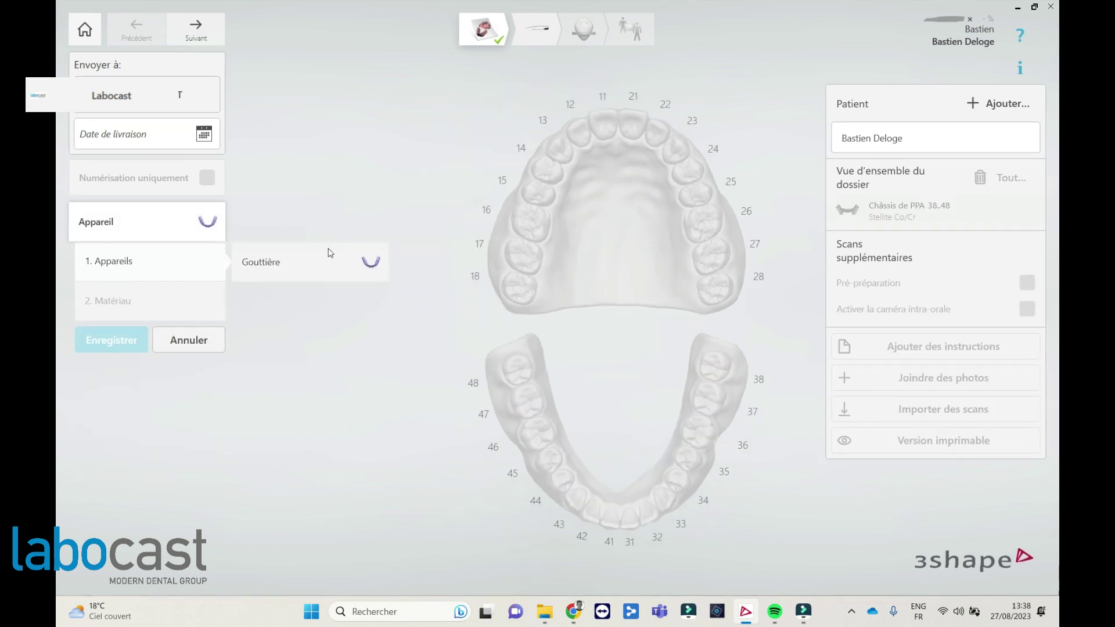
click(277, 265)
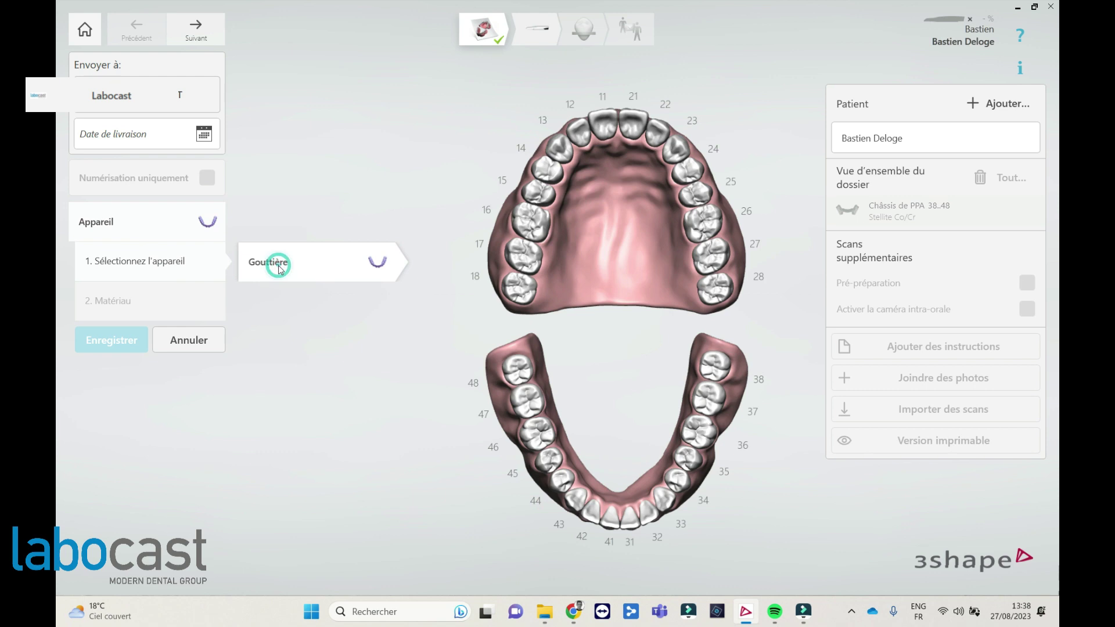
click(534, 220)
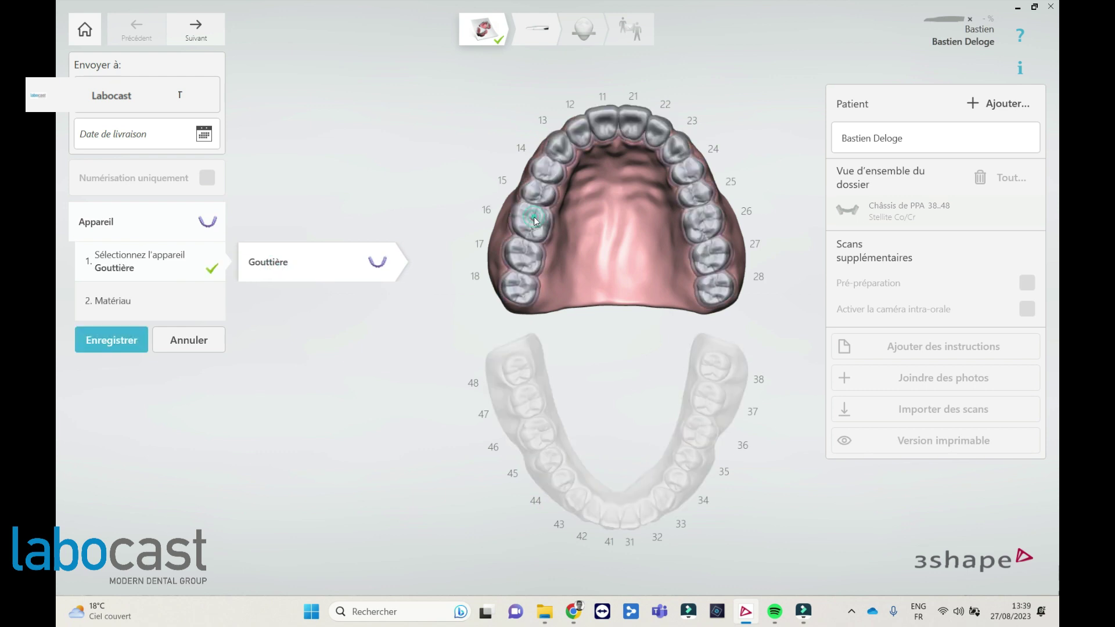
click(167, 306)
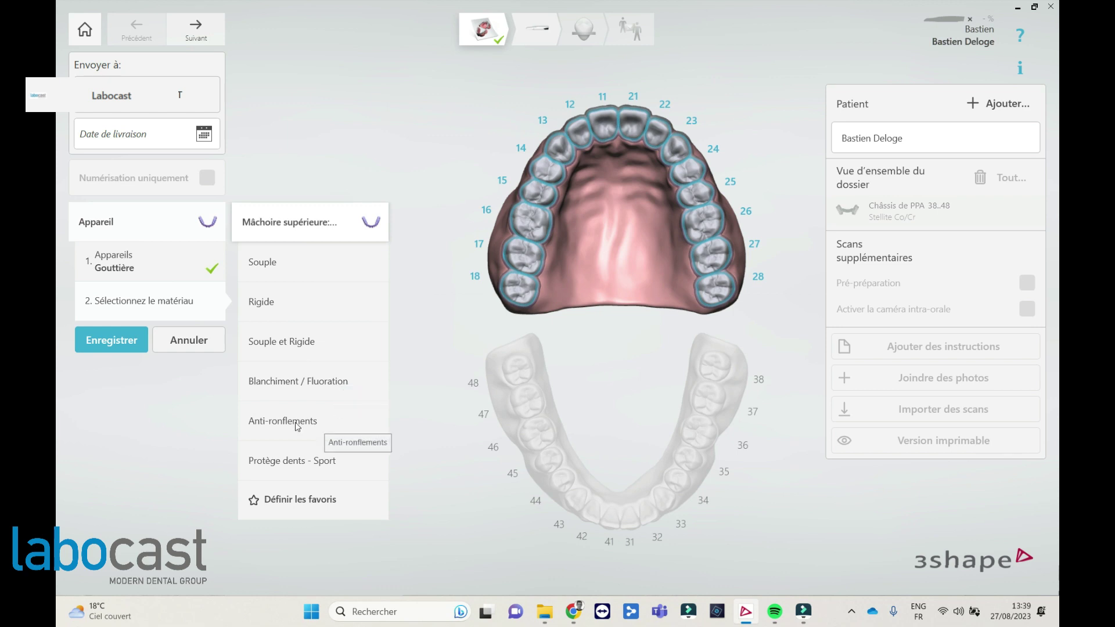
click(281, 342)
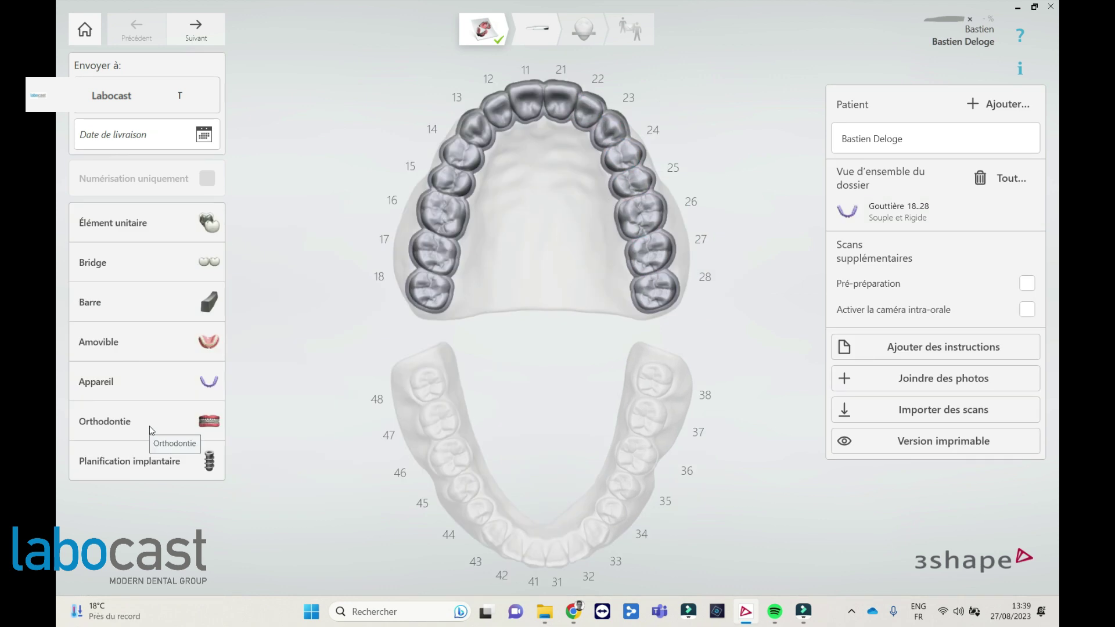
Add the orthodontic treatment Gouttières d'alignement for both jaws and save it to the case.
click(149, 426)
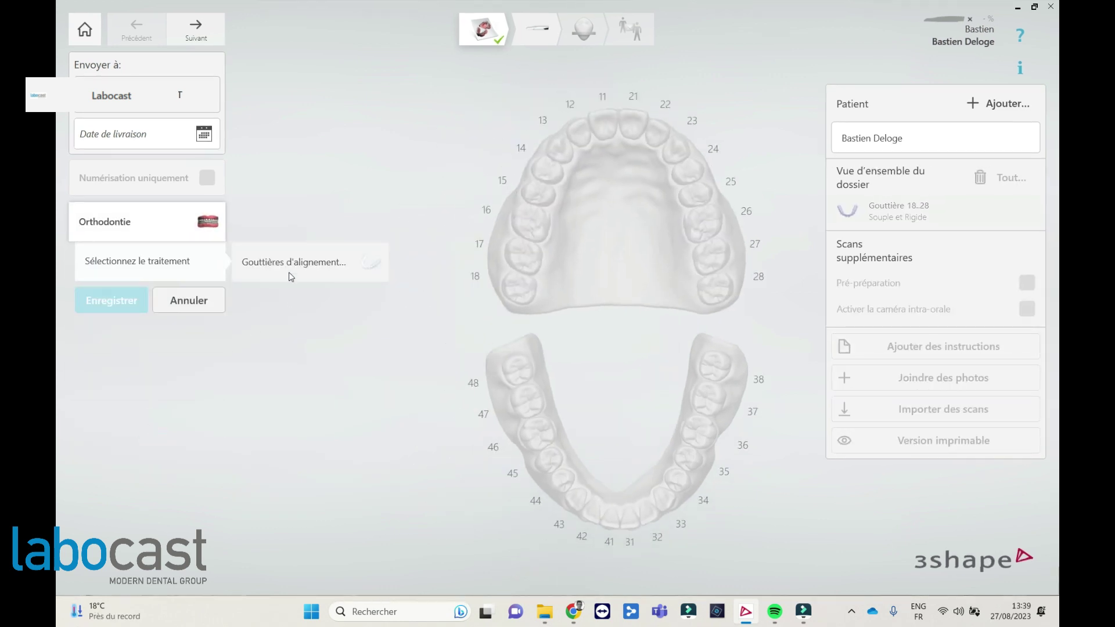
click(285, 266)
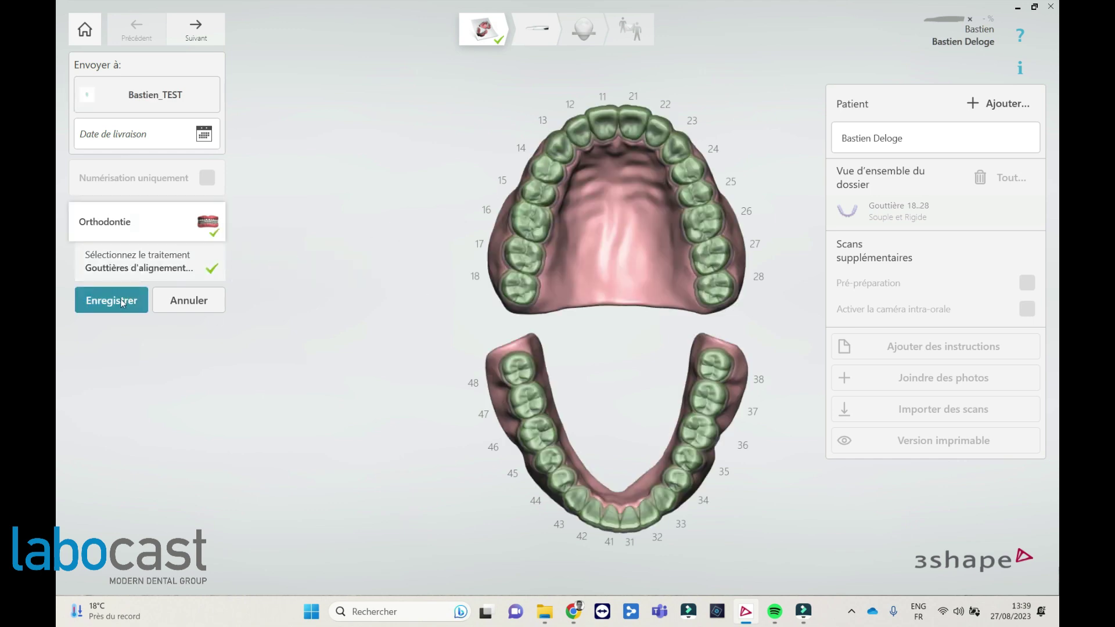
click(123, 301)
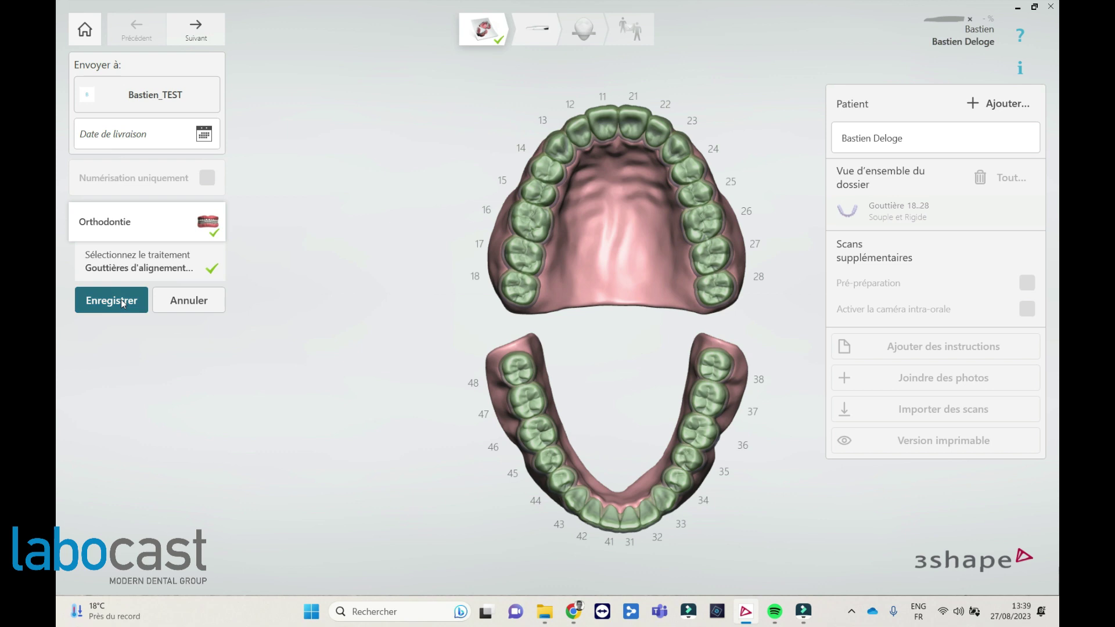